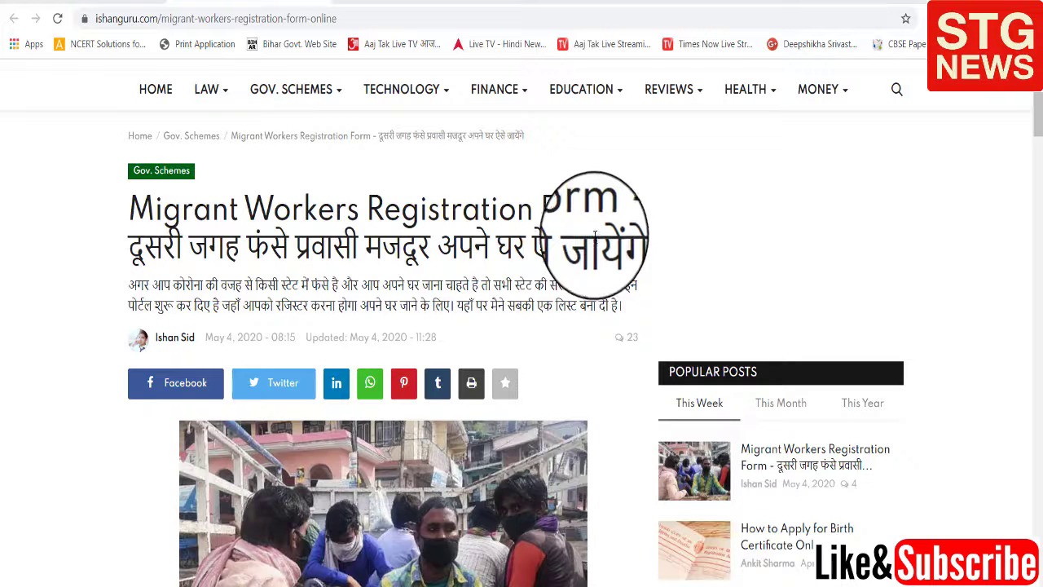
- Read the migrant workers registration article's introduction and its list of details the portals require
{"action": "scroll", "coordinate": [595, 235], "scroll_direction": "down", "scroll_amount": 1}
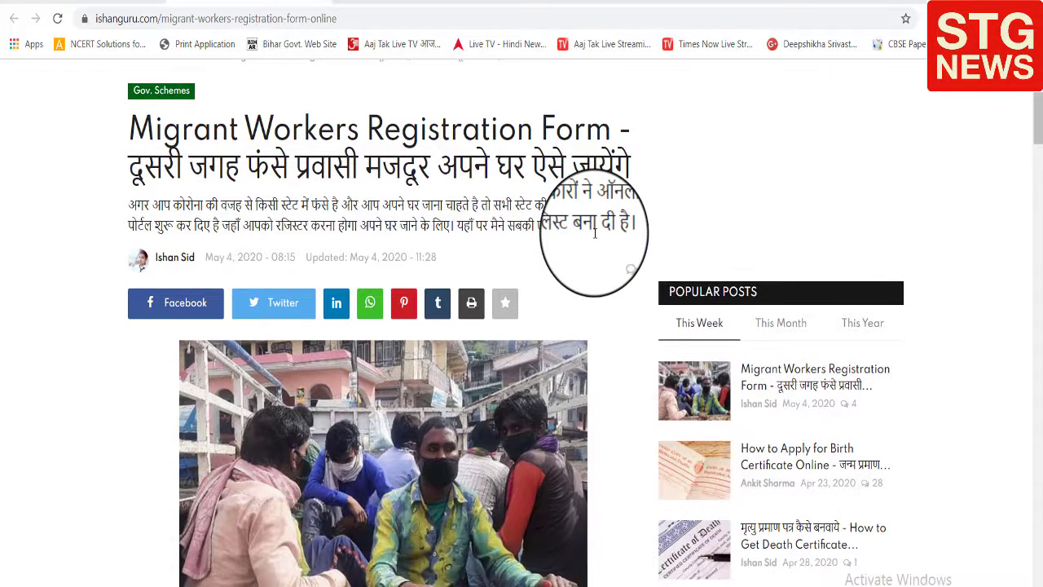
{"action": "scroll", "coordinate": [595, 235], "scroll_direction": "down", "scroll_amount": 2}
{"action": "scroll", "coordinate": [595, 240], "scroll_direction": "down", "scroll_amount": 3}
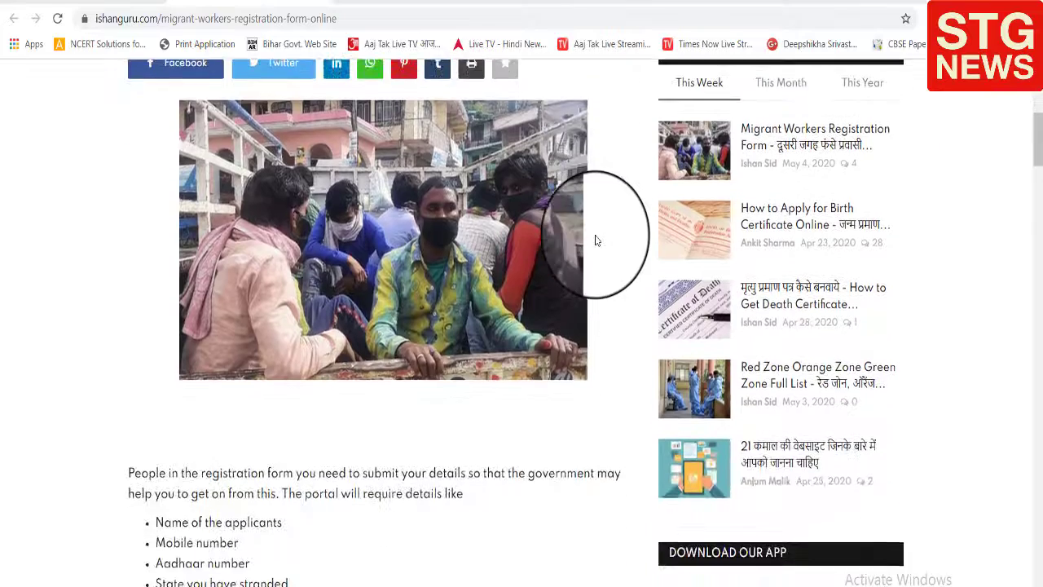
{"action": "scroll", "coordinate": [521, 275], "scroll_direction": "down", "scroll_amount": 2}
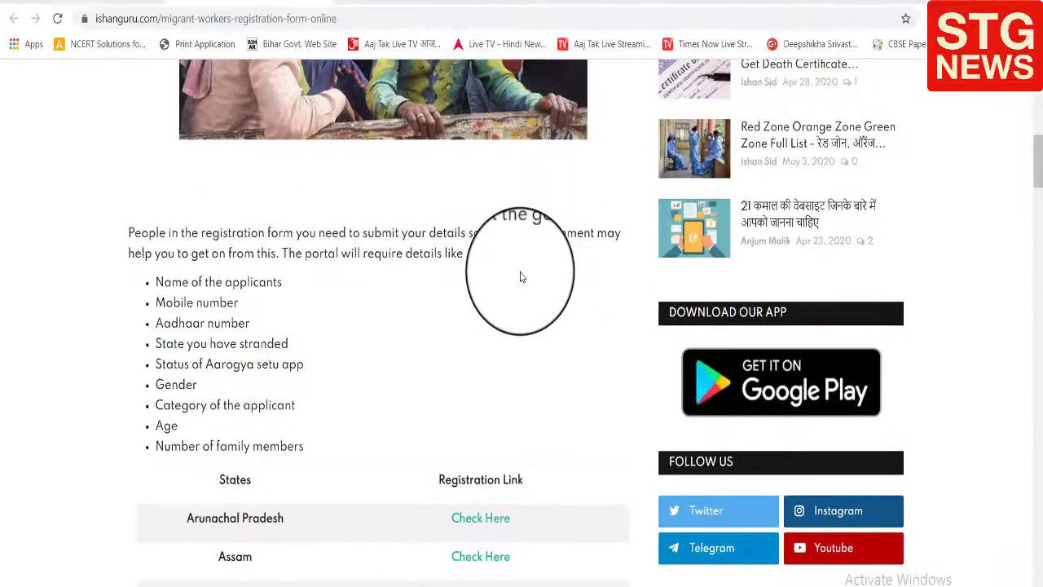
{"action": "scroll", "coordinate": [522, 277], "scroll_direction": "up", "scroll_amount": 1}
{"action": "scroll", "coordinate": [522, 277], "scroll_direction": "down", "scroll_amount": 3}
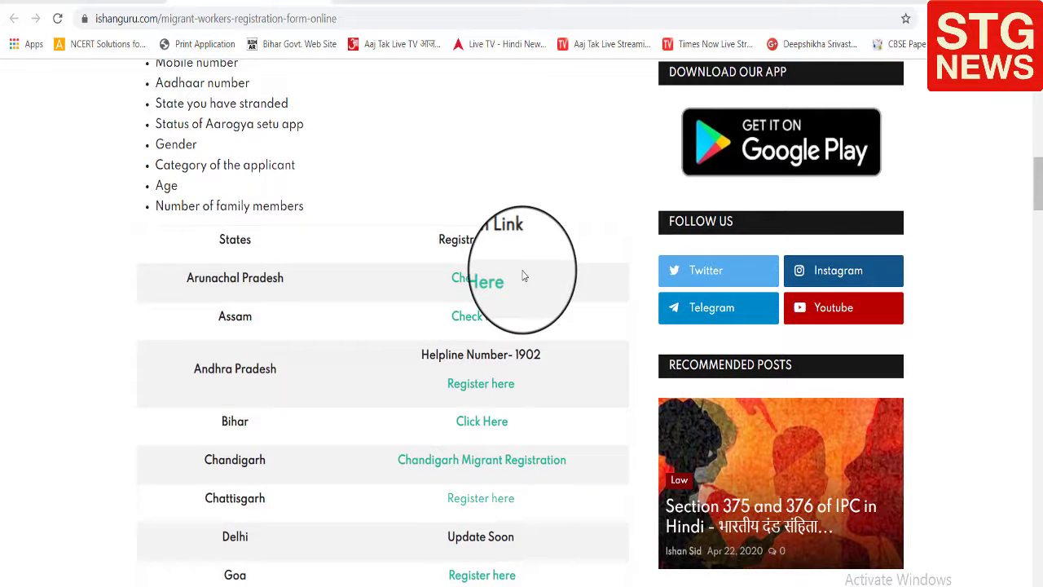
- Look through the state-wise table of registration links, from Arunachal Pradesh down to Ladakh
{"action": "scroll", "coordinate": [524, 276], "scroll_direction": "down", "scroll_amount": 1}
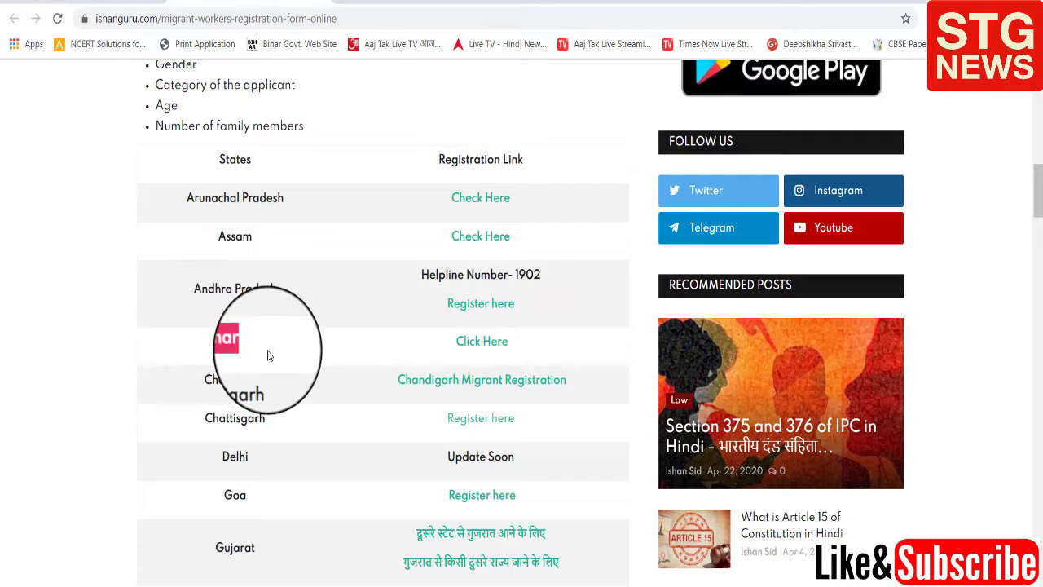
{"action": "scroll", "coordinate": [268, 356], "scroll_direction": "down", "scroll_amount": 1}
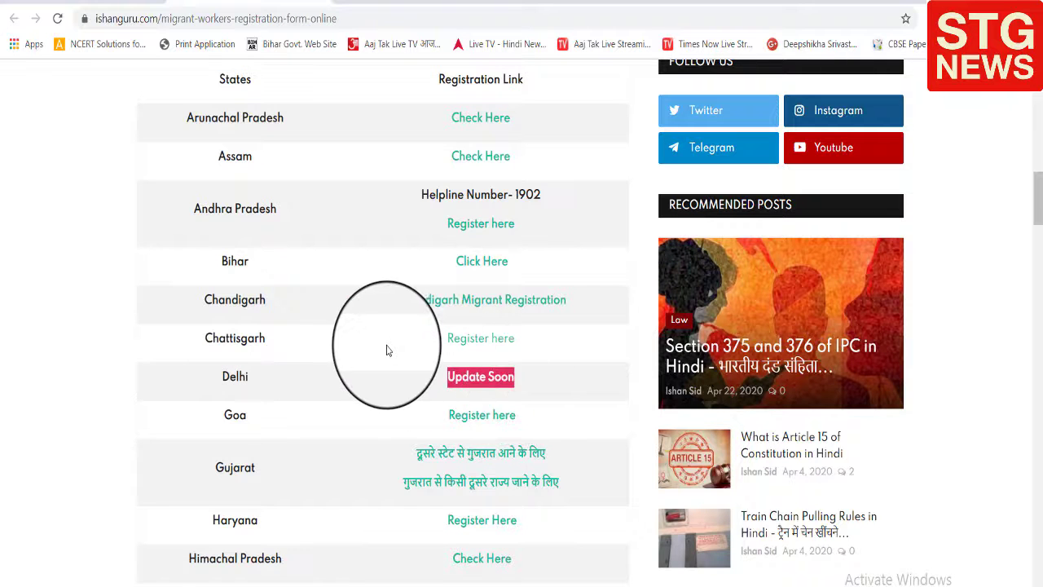
{"action": "scroll", "coordinate": [388, 350], "scroll_direction": "down", "scroll_amount": 1}
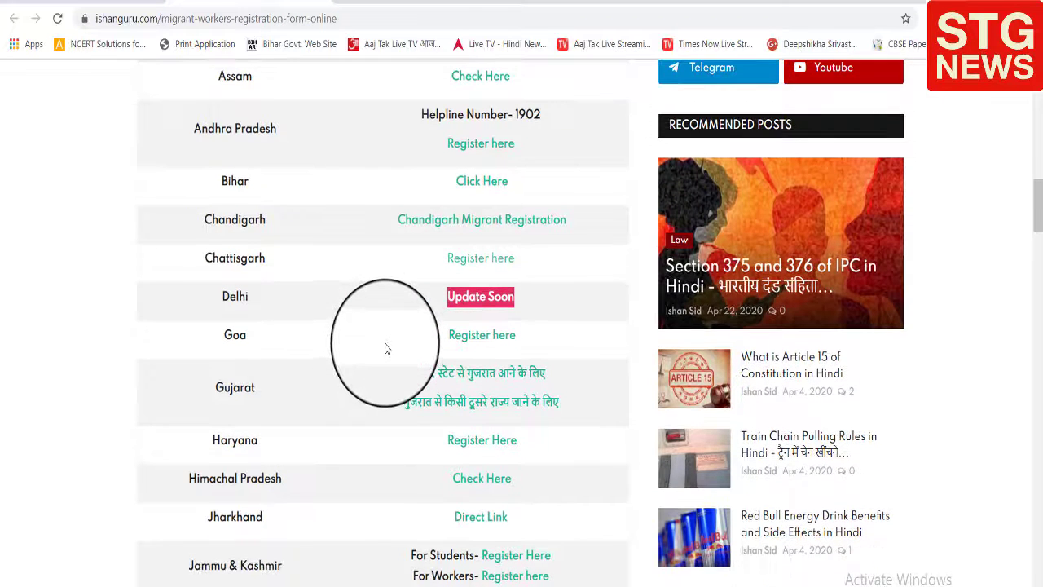
{"action": "scroll", "coordinate": [387, 349], "scroll_direction": "down", "scroll_amount": 1}
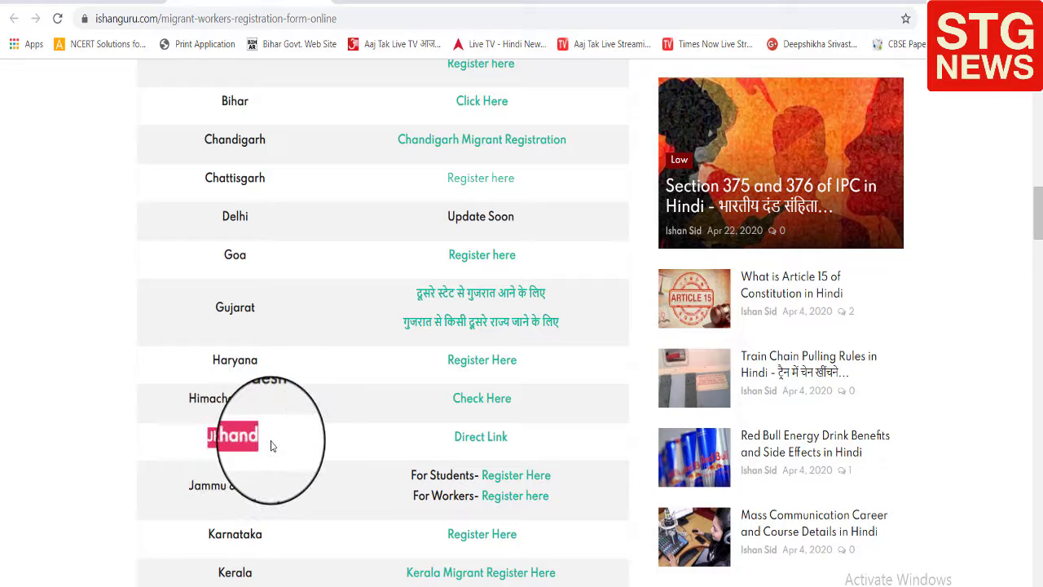
{"action": "scroll", "coordinate": [275, 449], "scroll_direction": "down", "scroll_amount": 1}
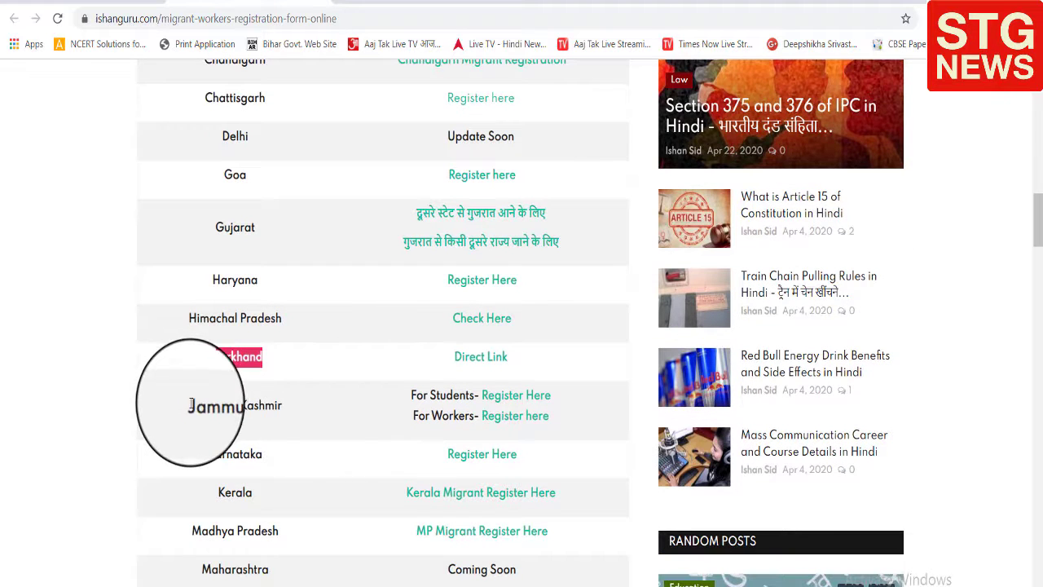
{"action": "scroll", "coordinate": [270, 463], "scroll_direction": "down", "scroll_amount": 1}
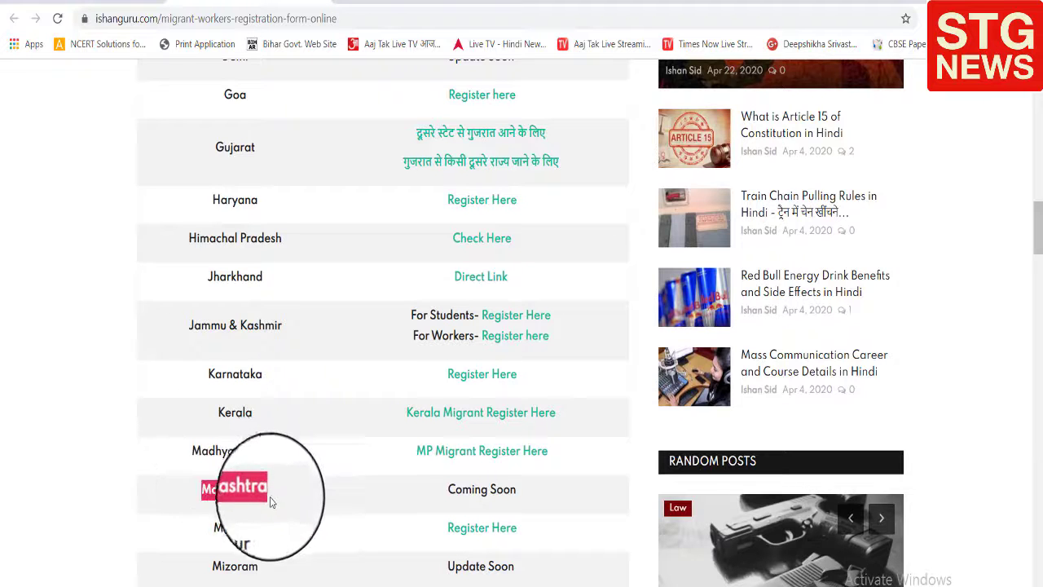
{"action": "scroll", "coordinate": [270, 497], "scroll_direction": "down", "scroll_amount": 2}
{"action": "scroll", "coordinate": [270, 500], "scroll_direction": "down", "scroll_amount": 1}
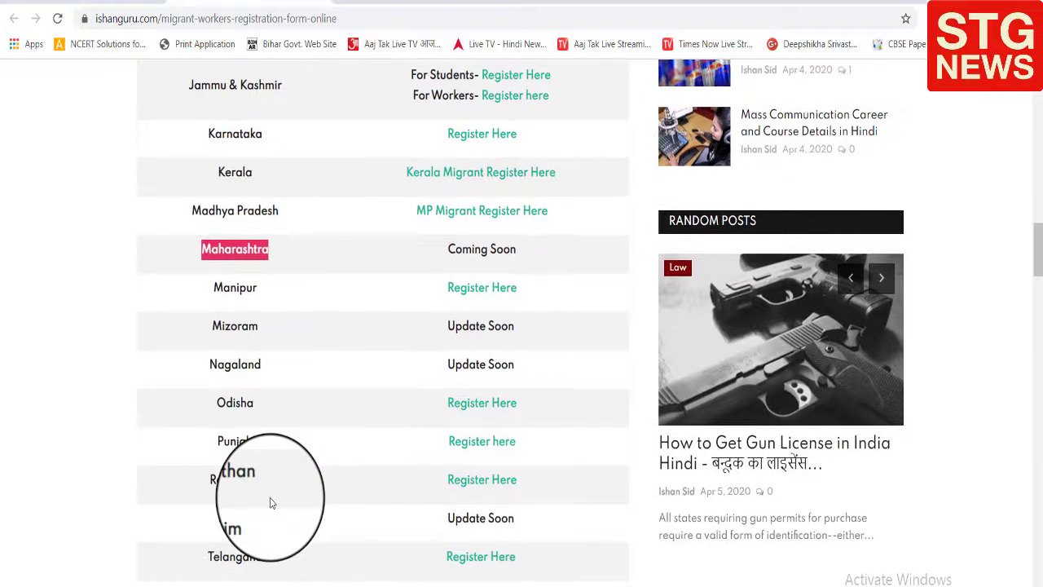
{"action": "scroll", "coordinate": [241, 494], "scroll_direction": "down", "scroll_amount": 1}
{"action": "scroll", "coordinate": [234, 464], "scroll_direction": "down", "scroll_amount": 3}
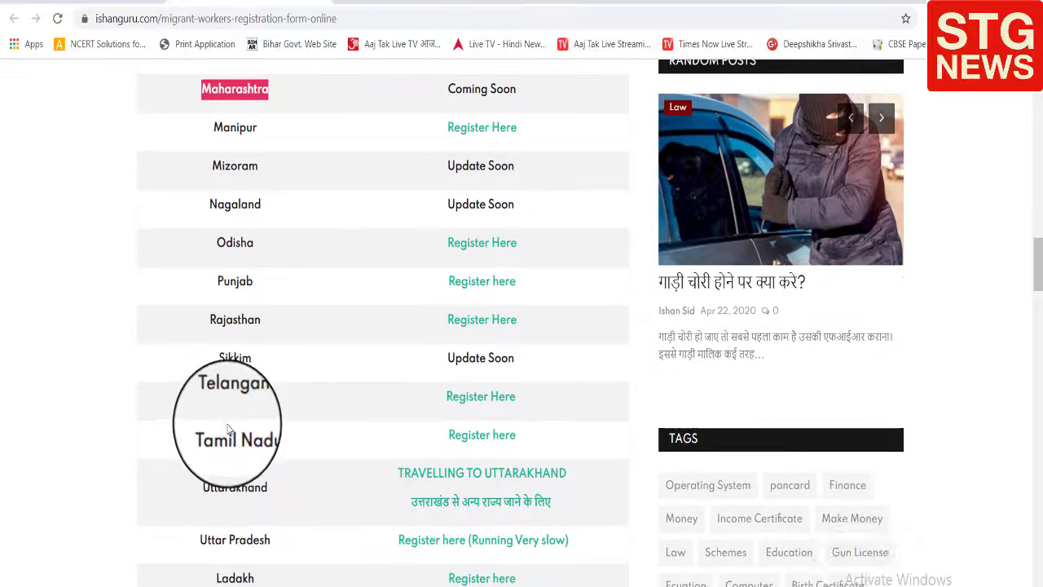
- Open the Rajasthan registration link from the state table
{"action": "scroll", "coordinate": [229, 431], "scroll_direction": "up", "scroll_amount": 2}
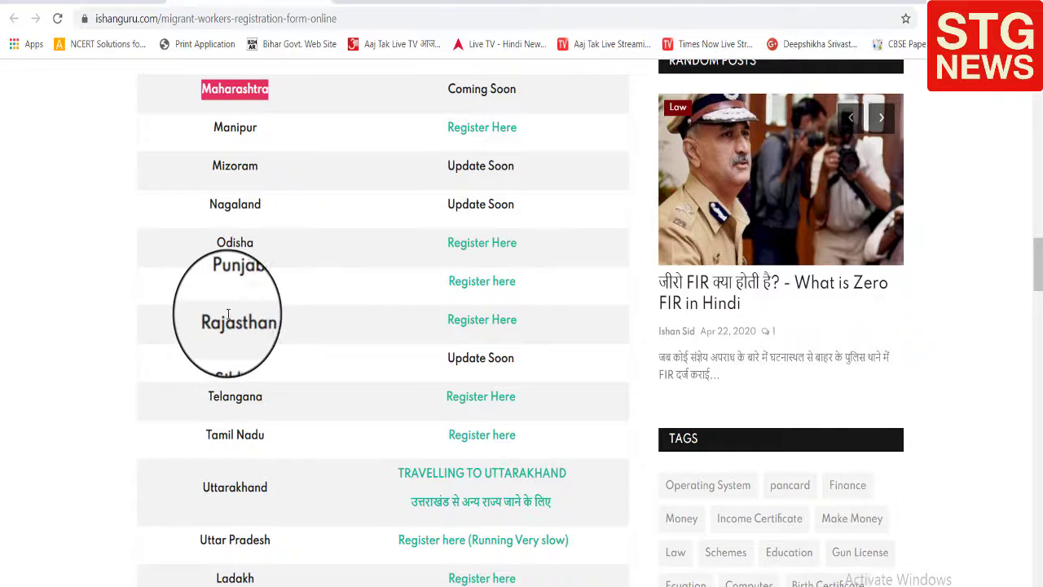
{"action": "left_click_drag", "start_coordinate": [215, 320], "coordinate": [512, 323]}
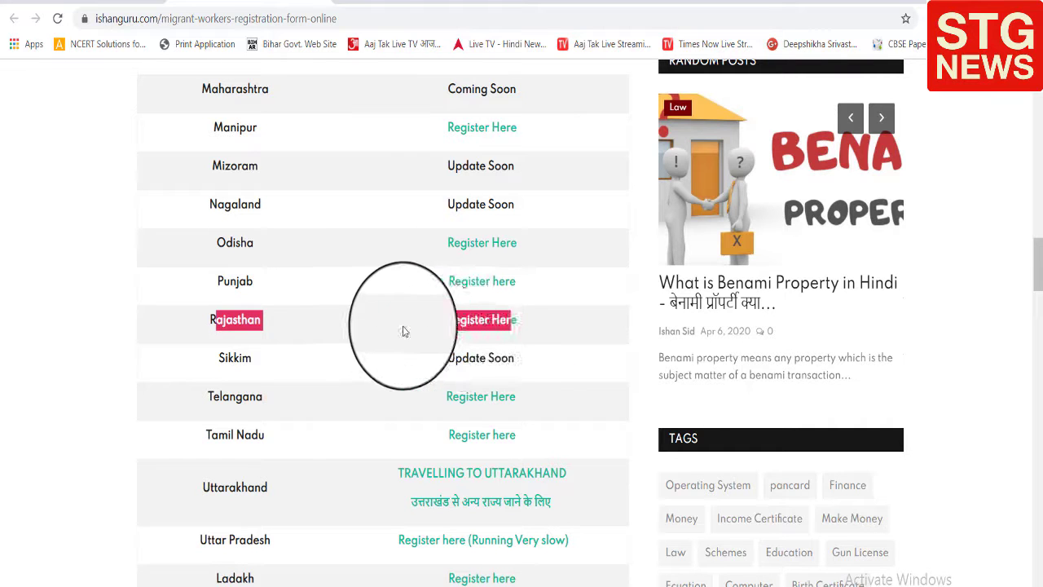
{"action": "left_click", "coordinate": [482, 319]}
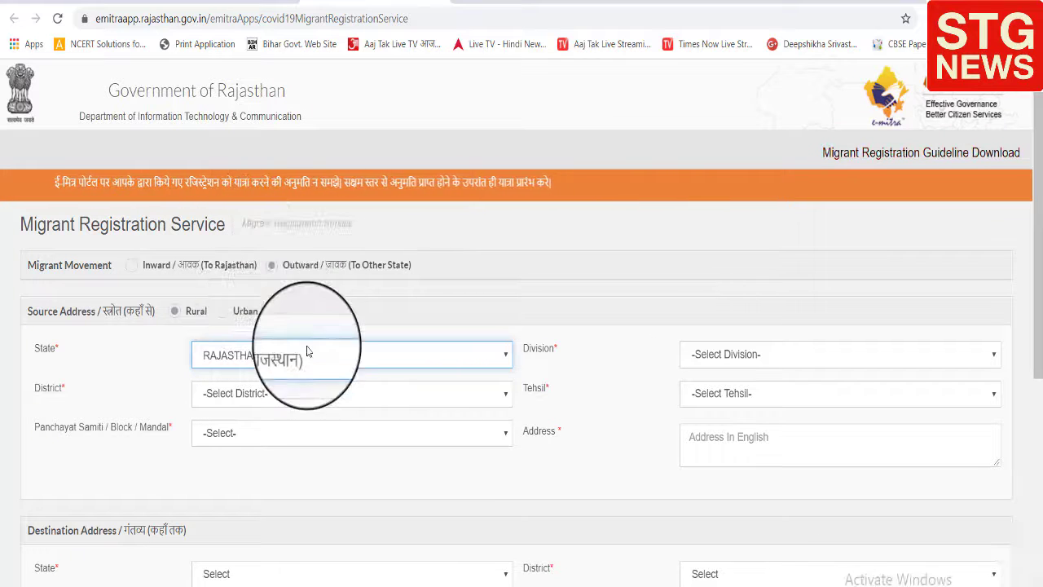
- Set the source address to state RAJASTHAN, division AJMER DIVISION and district AJMER
{"action": "left_click", "coordinate": [248, 359]}
{"action": "left_click", "coordinate": [244, 377]}
{"action": "left_click", "coordinate": [746, 354]}
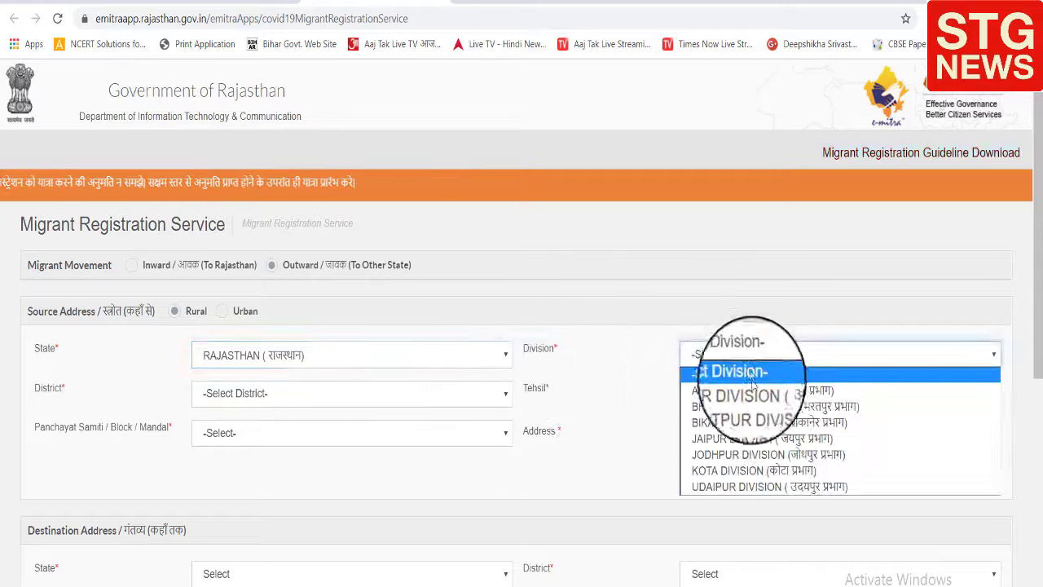
{"action": "left_click", "coordinate": [751, 388]}
{"action": "left_click", "coordinate": [276, 394]}
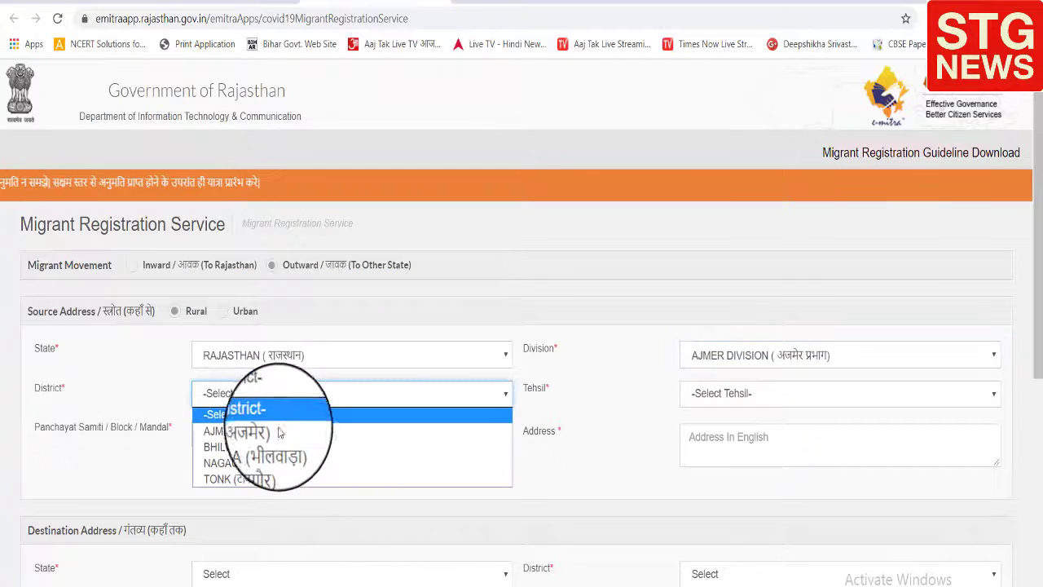
{"action": "left_click", "coordinate": [279, 432]}
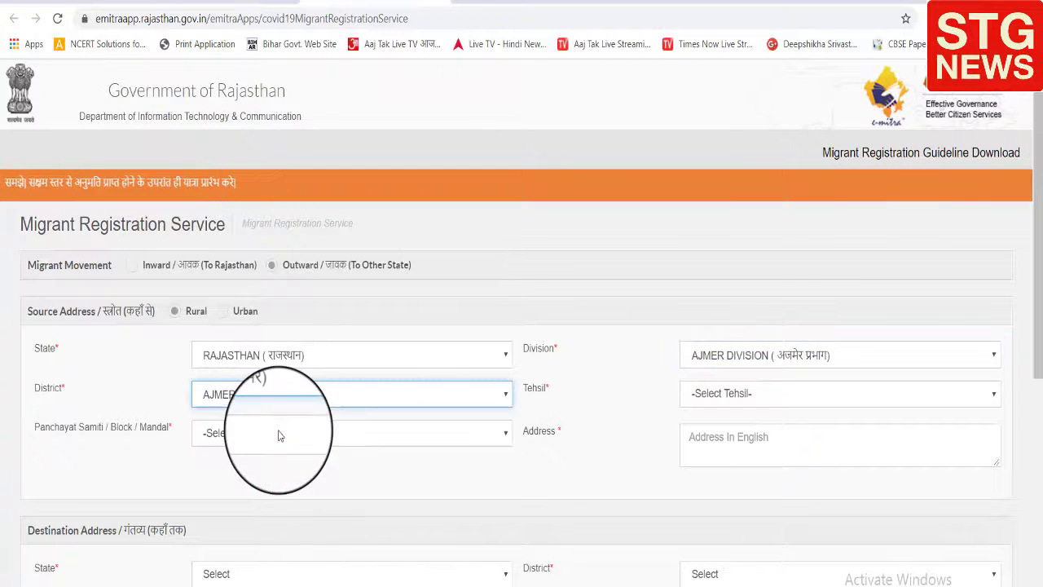
- Set the source tehsil to ARAIN and the Panchayat Samiti to Arai, leaving the address blank
{"action": "left_click", "coordinate": [702, 398]}
{"action": "left_click", "coordinate": [701, 144]}
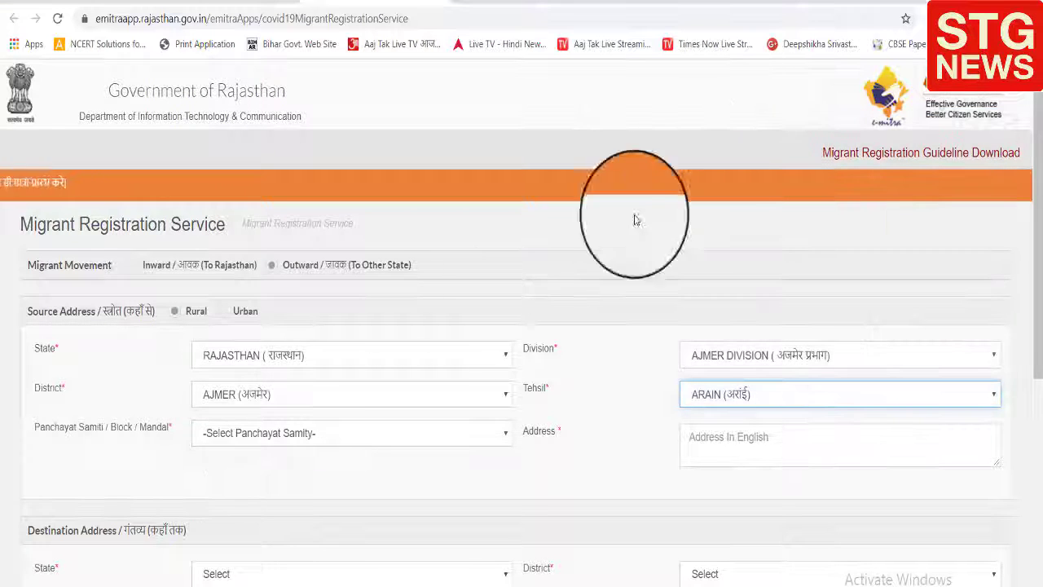
{"action": "left_click", "coordinate": [221, 436]}
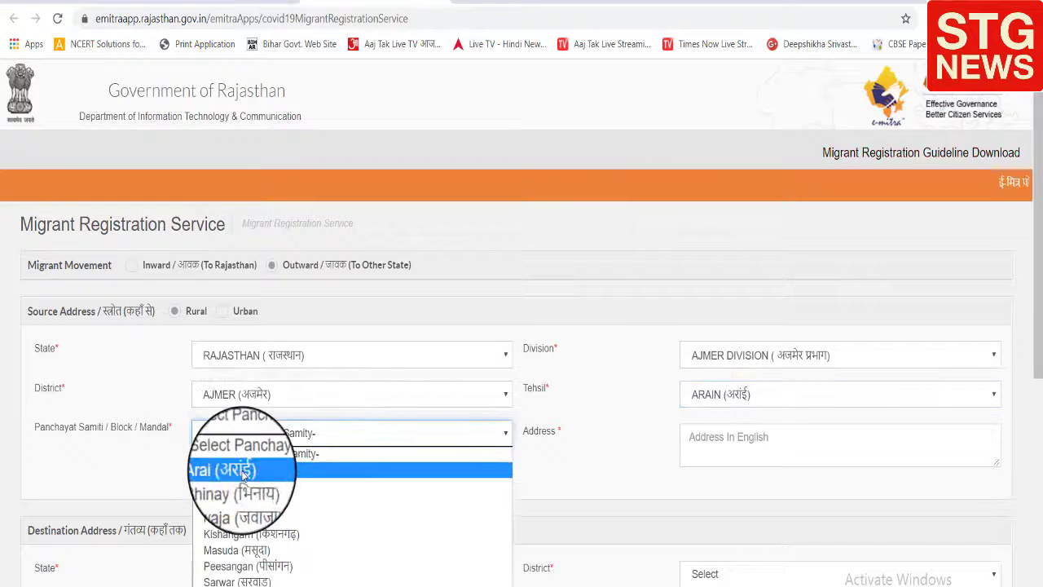
{"action": "left_click", "coordinate": [243, 471]}
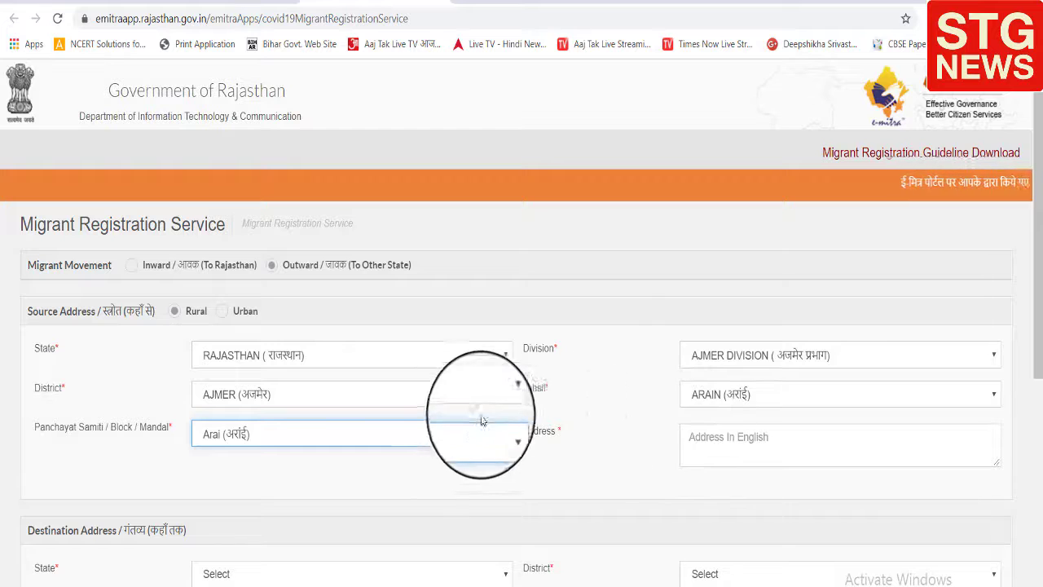
{"action": "left_click", "coordinate": [697, 442]}
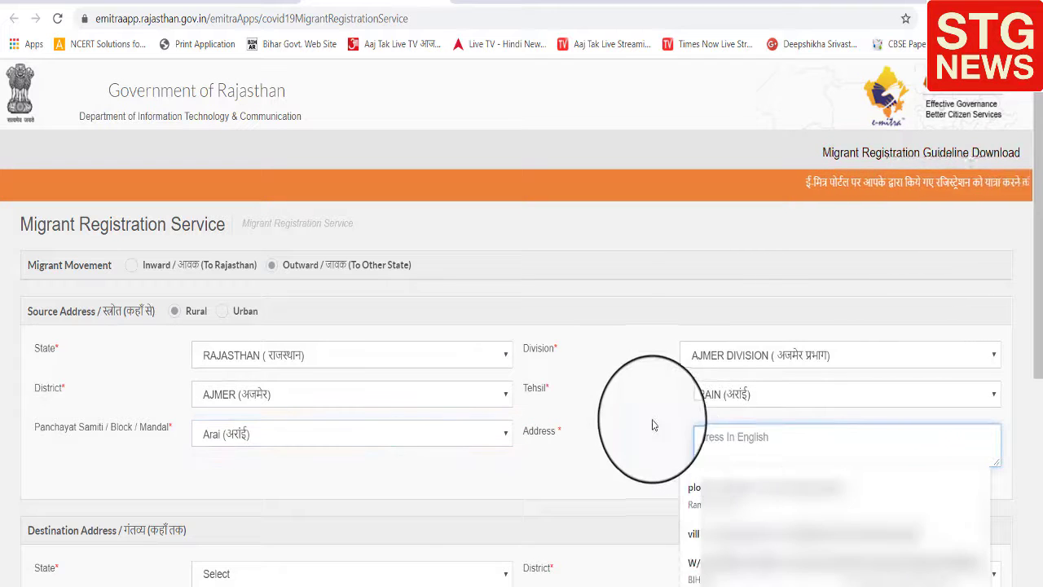
{"action": "left_click", "coordinate": [652, 425]}
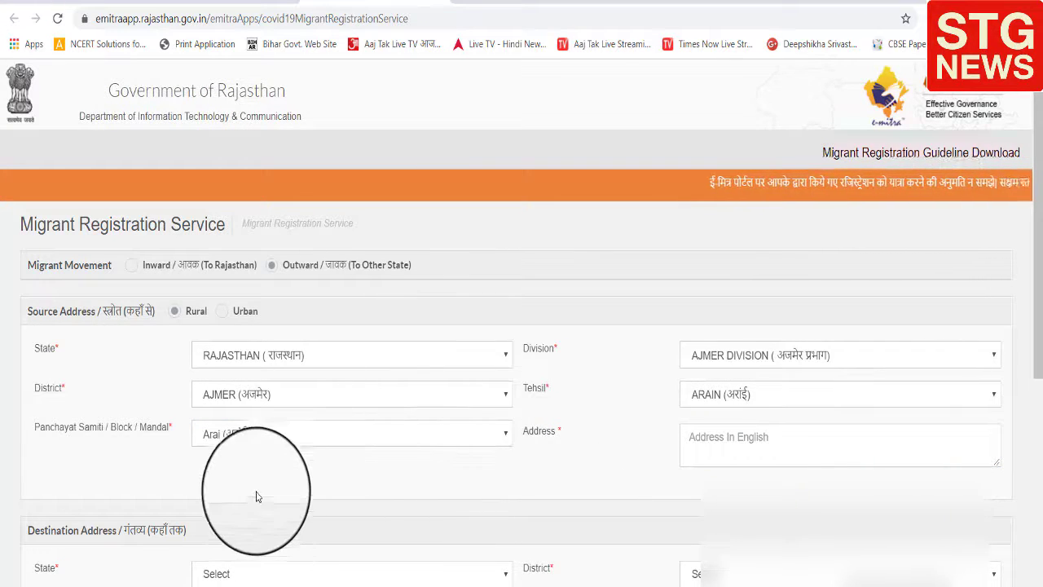
- Set the destination address to state BIHAR and district SAHARSA, leaving the address text blank
{"action": "scroll", "coordinate": [259, 494], "scroll_direction": "down", "scroll_amount": 2}
{"action": "scroll", "coordinate": [224, 441], "scroll_direction": "down", "scroll_amount": 1}
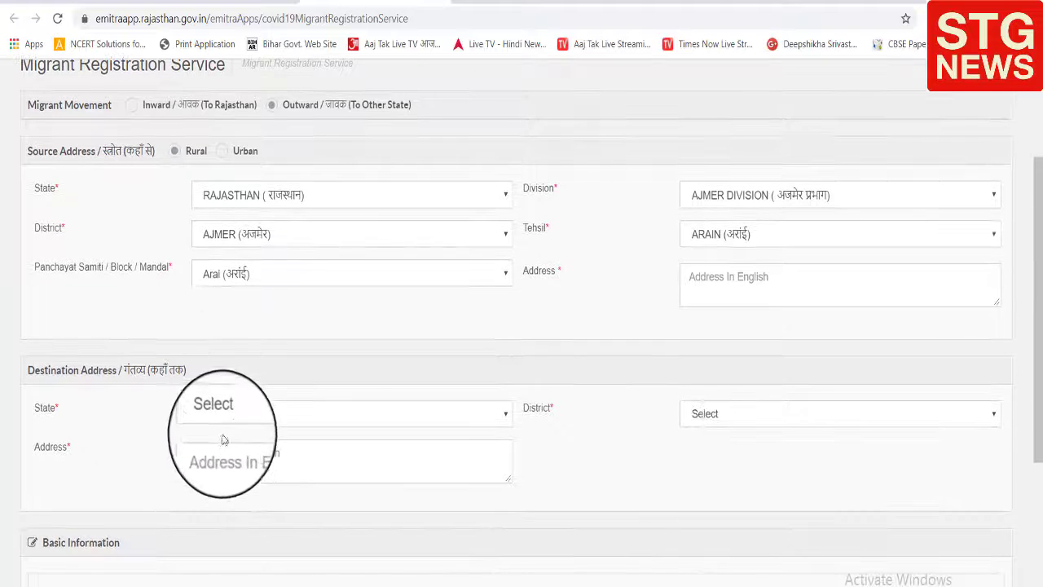
{"action": "left_click", "coordinate": [227, 423]}
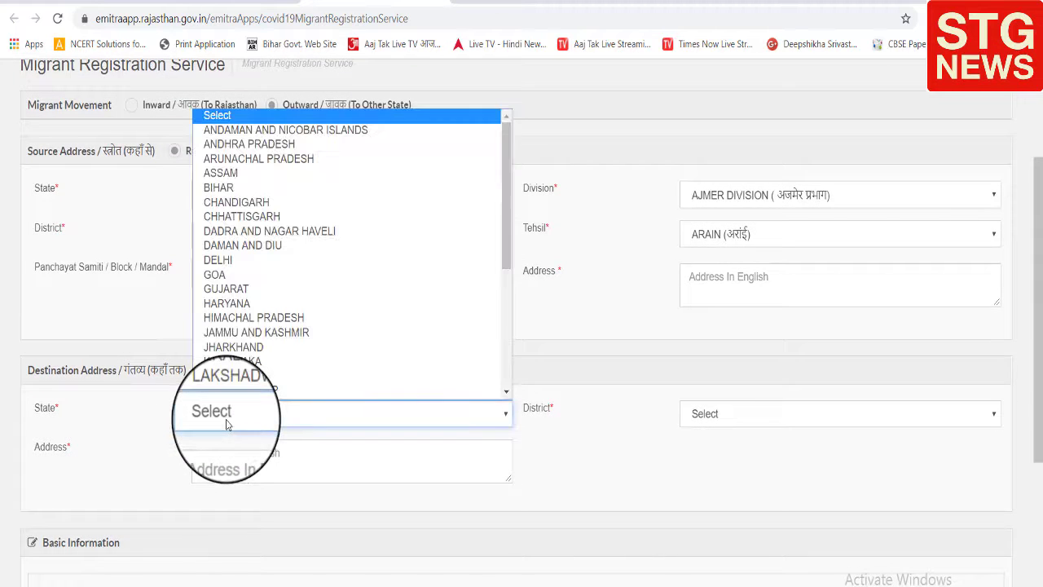
{"action": "left_click", "coordinate": [265, 192]}
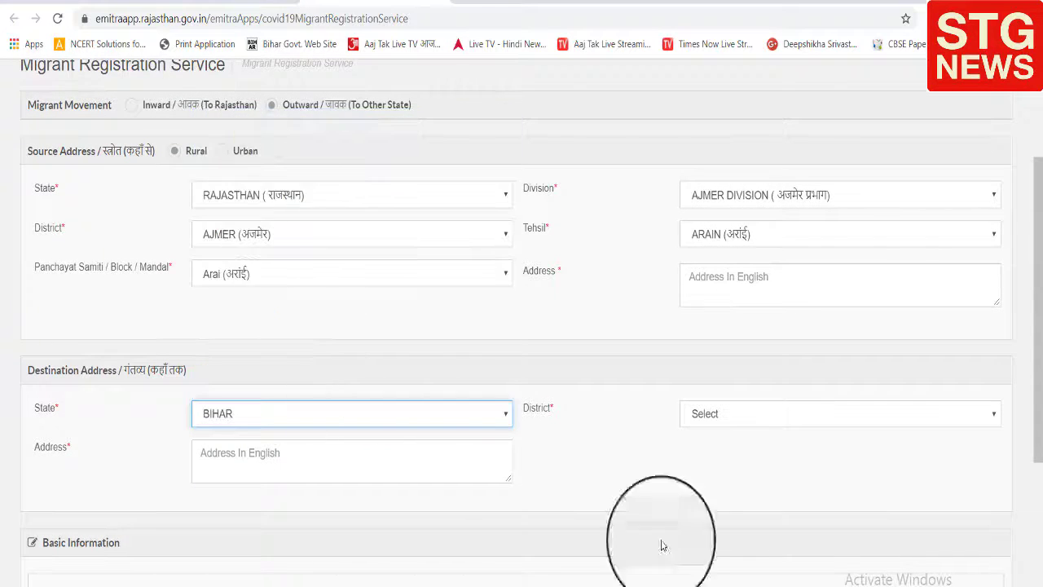
{"action": "left_click", "coordinate": [771, 421]}
{"action": "key", "text": "r"}
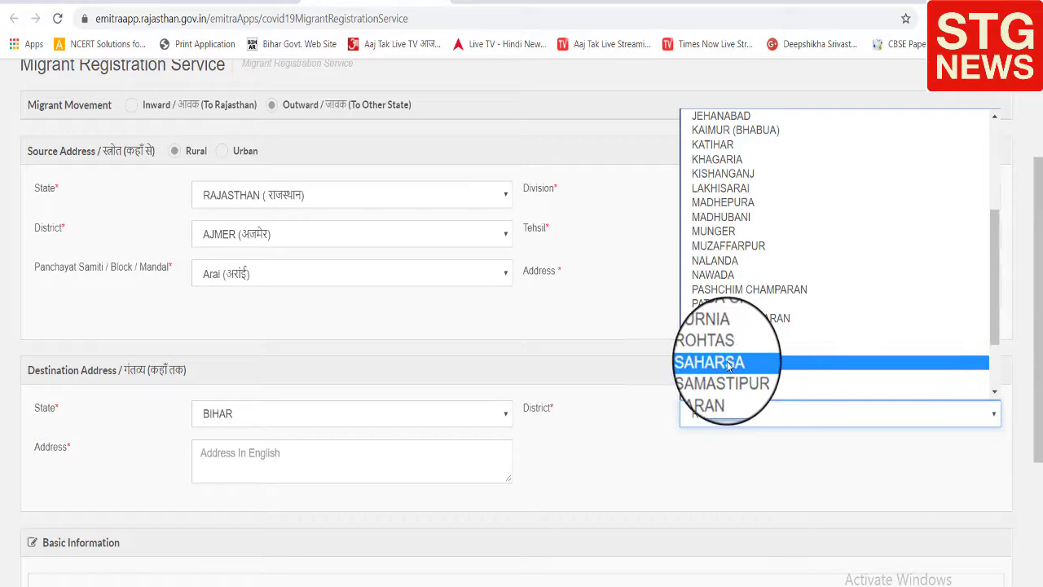
{"action": "left_click", "coordinate": [729, 365]}
{"action": "left_click", "coordinate": [273, 461]}
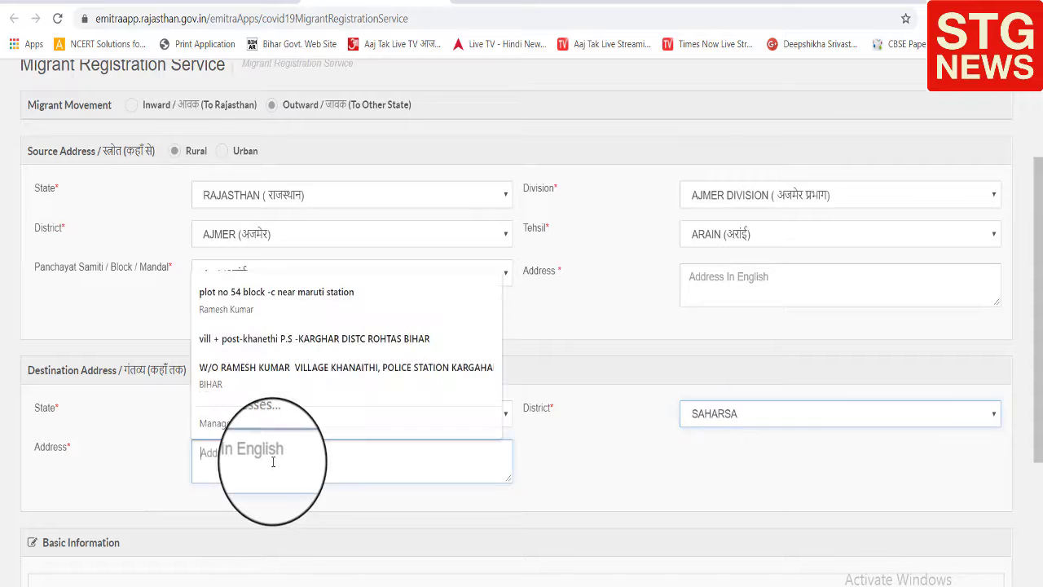
{"action": "left_click", "coordinate": [562, 277]}
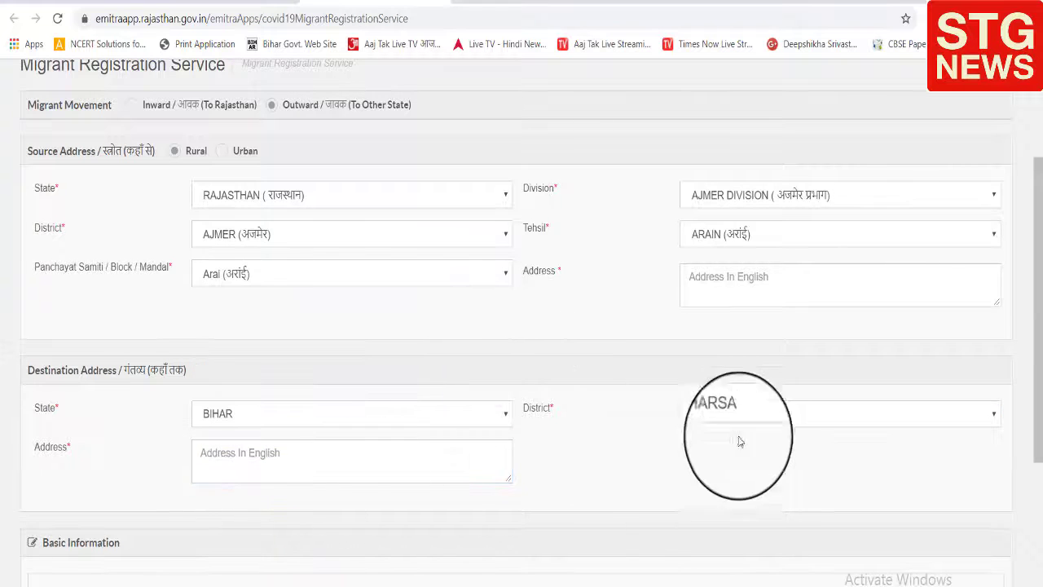
- Go over the first migrant's name, gender and age fields and add a second migrant entry
{"action": "scroll", "coordinate": [653, 495], "scroll_direction": "down", "scroll_amount": 3}
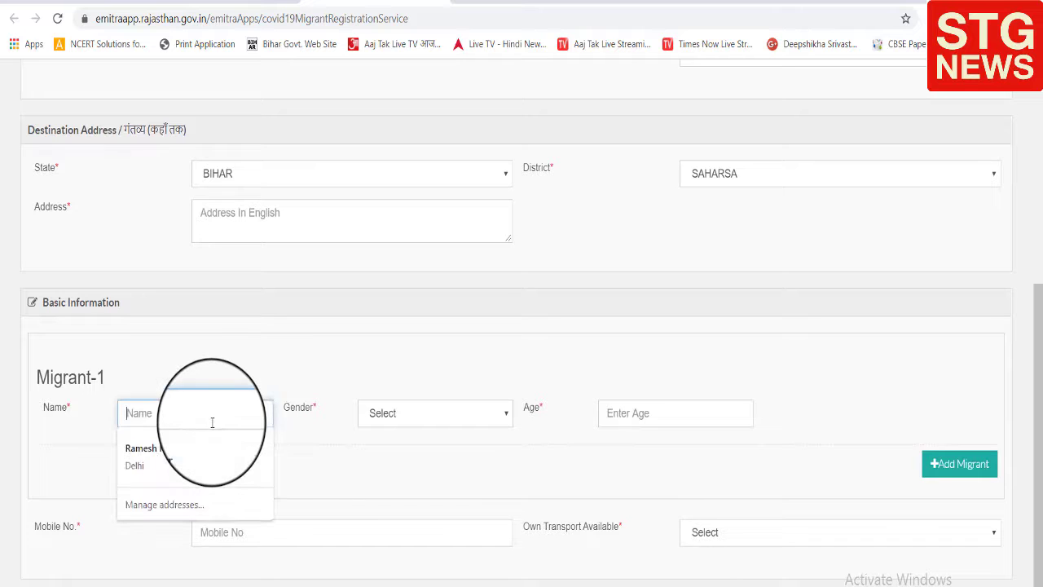
{"action": "left_click", "coordinate": [233, 366]}
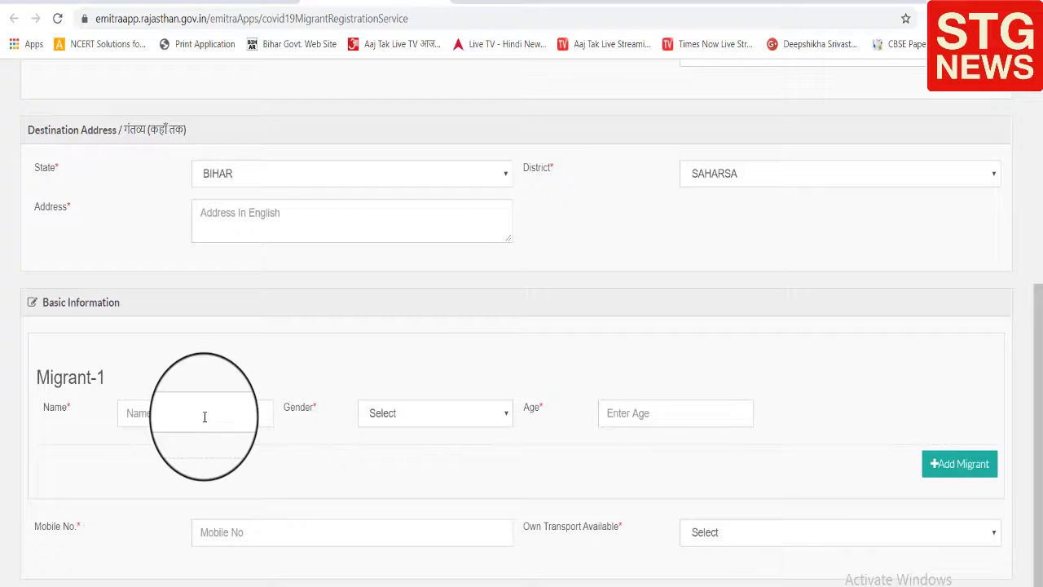
{"action": "left_click", "coordinate": [388, 420]}
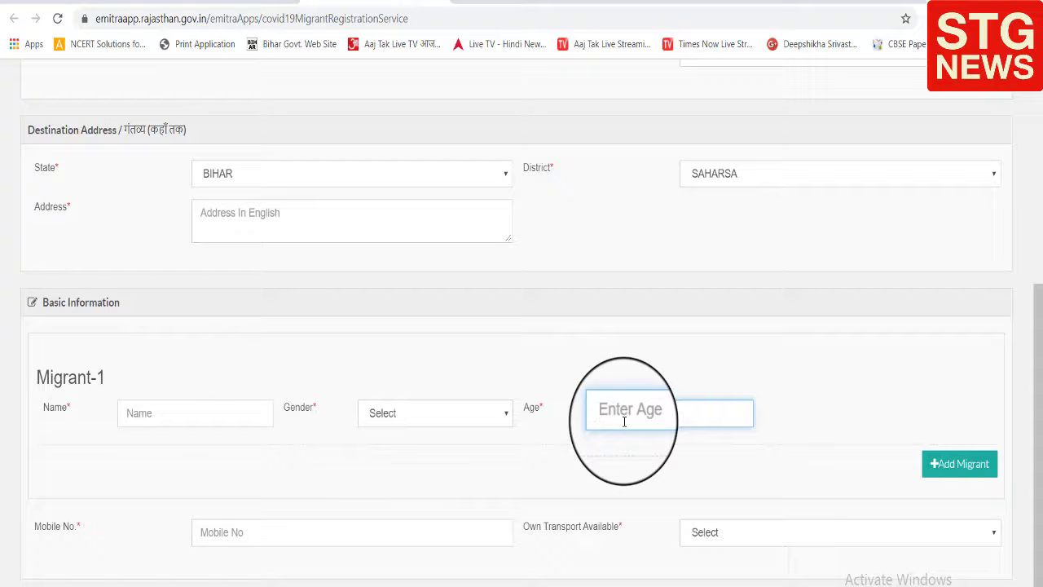
{"action": "left_click", "coordinate": [953, 464]}
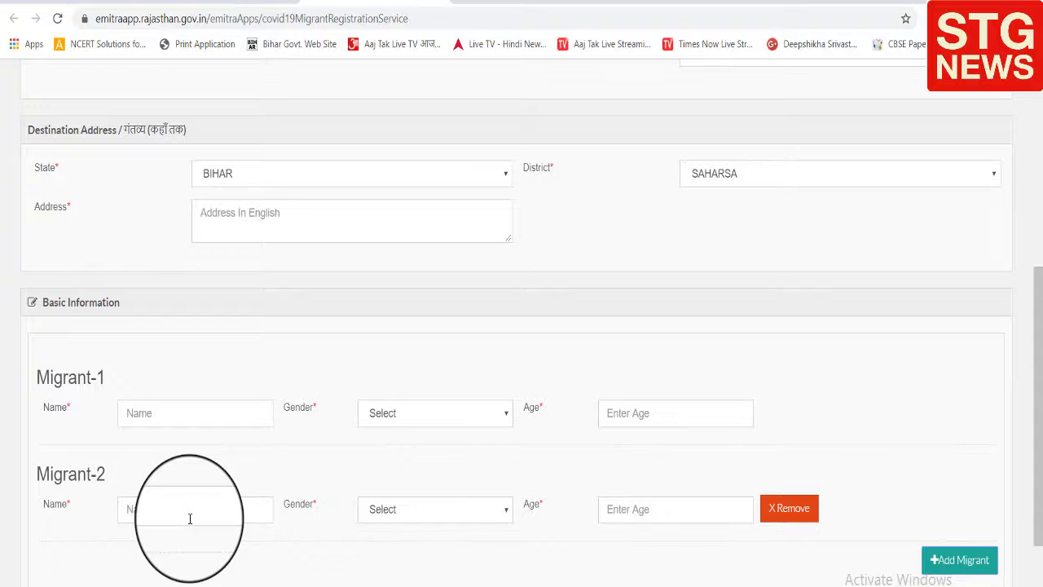
- Look over the name and gender fields of the Migrant-2 entry without filling them in
{"action": "scroll", "coordinate": [247, 481], "scroll_direction": "down", "scroll_amount": 1}
{"action": "left_click", "coordinate": [216, 427]}
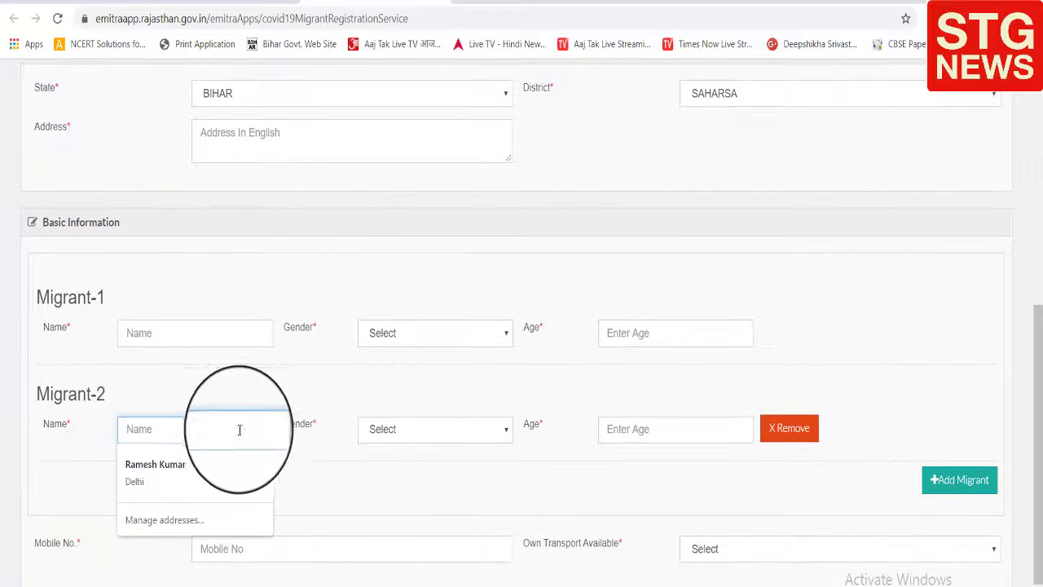
{"action": "left_click", "coordinate": [406, 439]}
{"action": "left_click", "coordinate": [406, 439]}
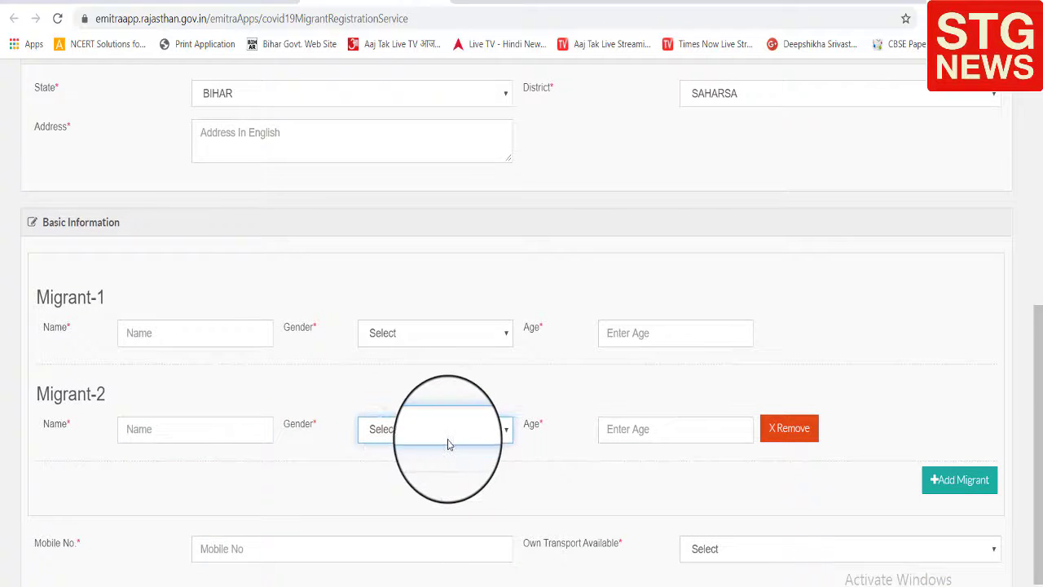
- Go over the Migrant-2 age, mobile number and own transport fields without filling them in
{"action": "left_click", "coordinate": [694, 427]}
{"action": "scroll", "coordinate": [693, 427], "scroll_direction": "down", "scroll_amount": 1}
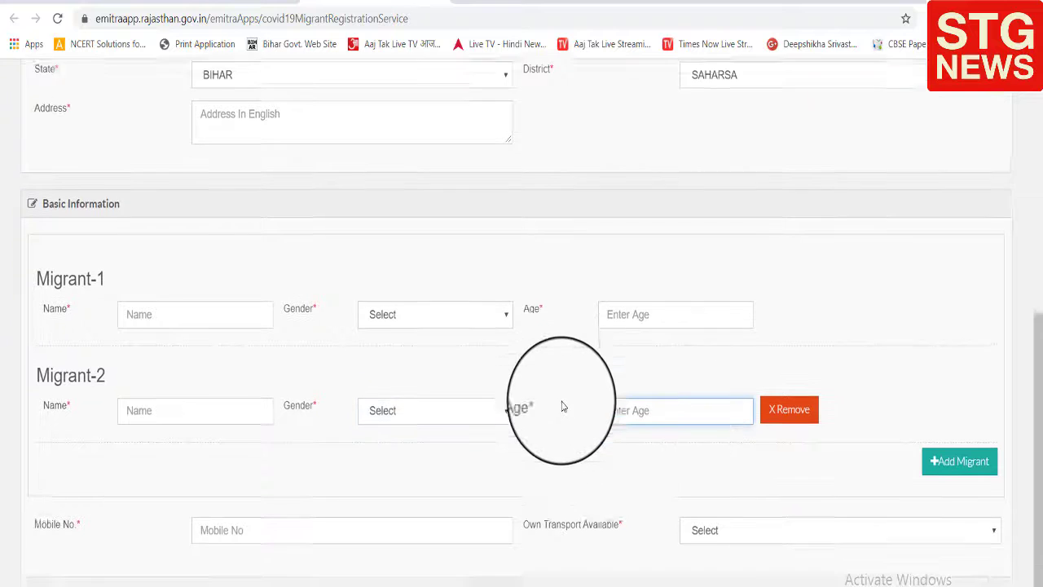
{"action": "left_click", "coordinate": [267, 465]}
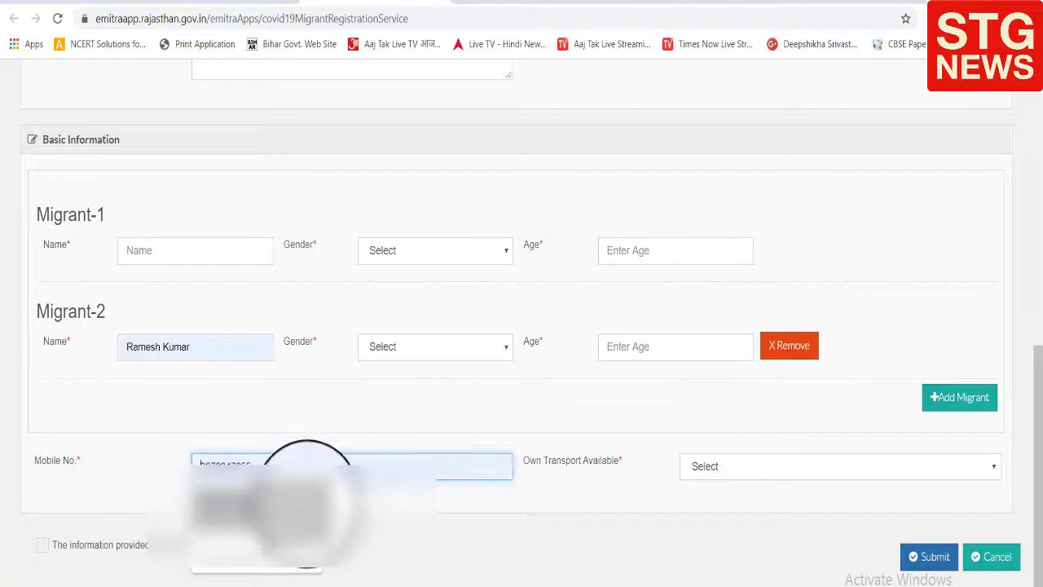
{"action": "left_click", "coordinate": [407, 412]}
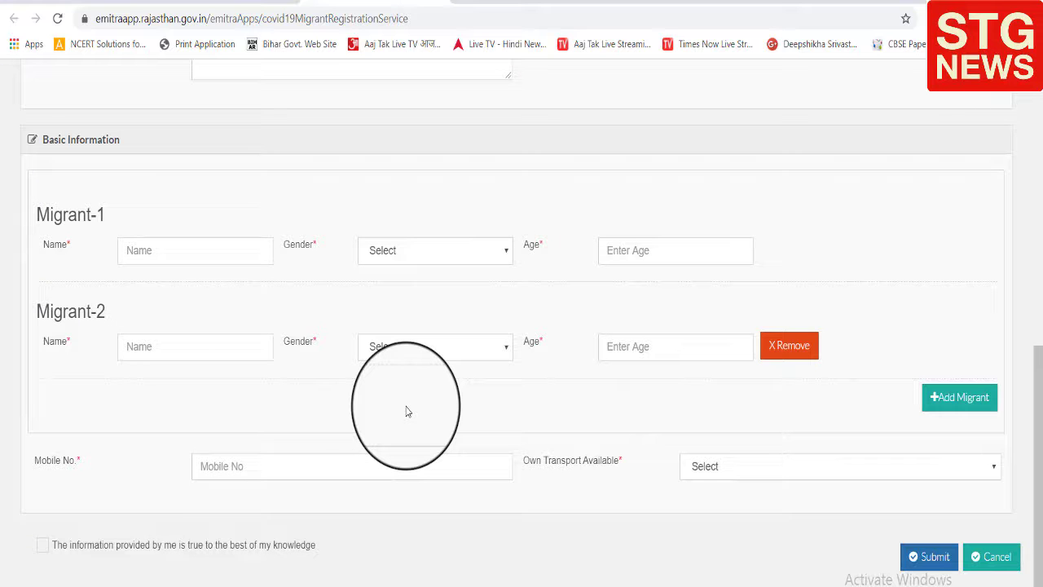
{"action": "left_click", "coordinate": [754, 466]}
{"action": "left_click", "coordinate": [755, 475]}
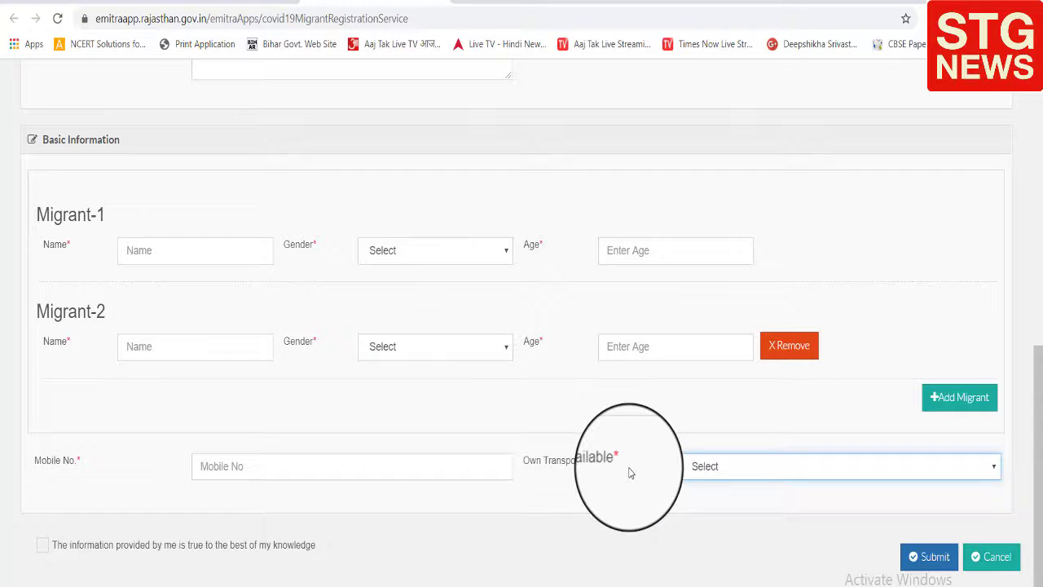
{"action": "left_click", "coordinate": [700, 469]}
{"action": "left_click", "coordinate": [704, 476]}
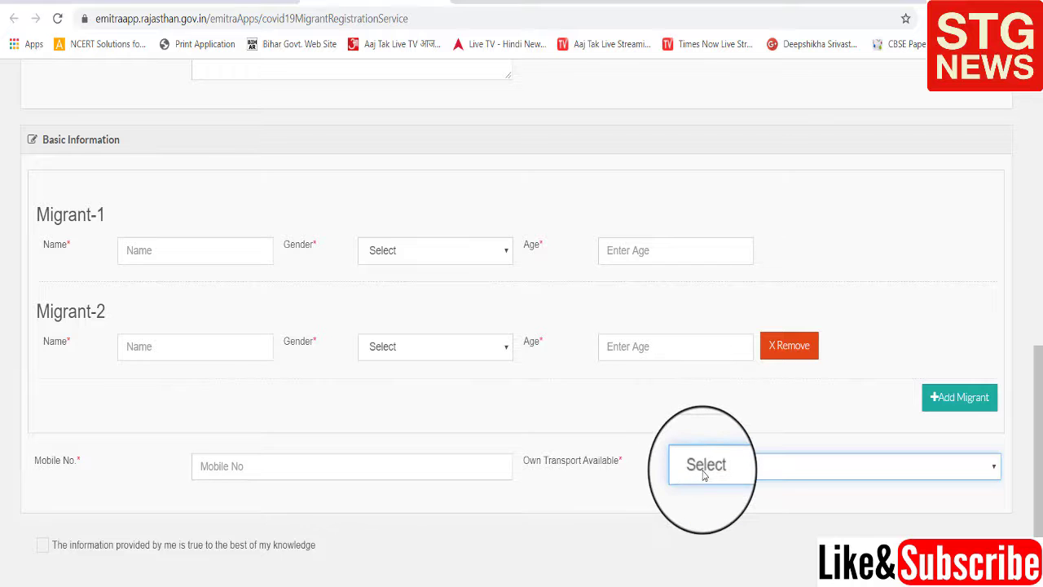
- Return to the state-wise migrant registration links page and open the Himachal Pradesh link
{"action": "scroll", "coordinate": [704, 475], "scroll_direction": "up", "scroll_amount": 1}
{"action": "scroll", "coordinate": [704, 476], "scroll_direction": "down", "scroll_amount": 1}
{"action": "scroll", "coordinate": [705, 475], "scroll_direction": "up", "scroll_amount": 2}
{"action": "scroll", "coordinate": [704, 476], "scroll_direction": "up", "scroll_amount": 4}
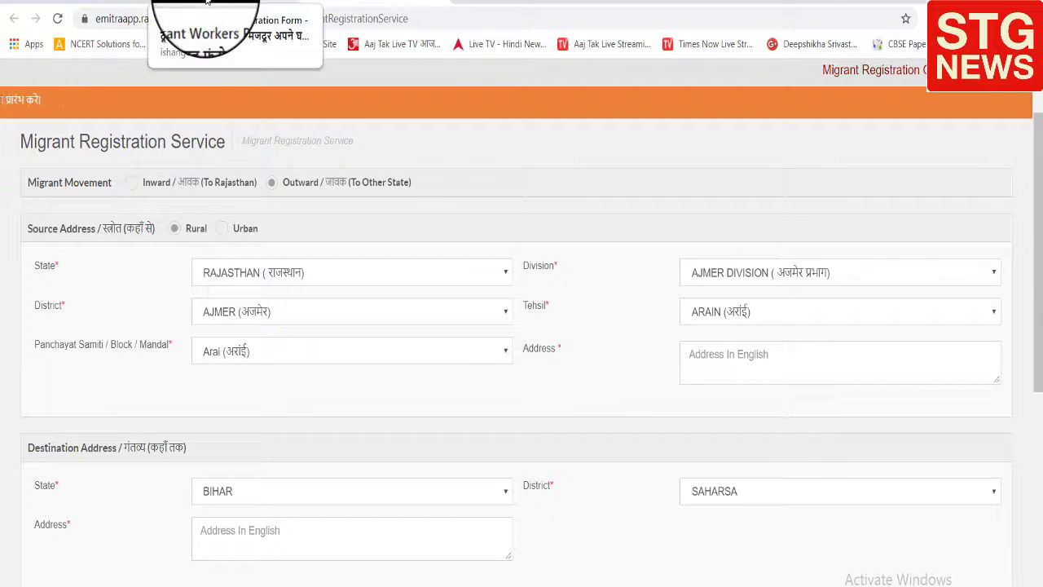
{"action": "left_click", "coordinate": [208, 2]}
{"action": "scroll", "coordinate": [432, 448], "scroll_direction": "up", "scroll_amount": 1}
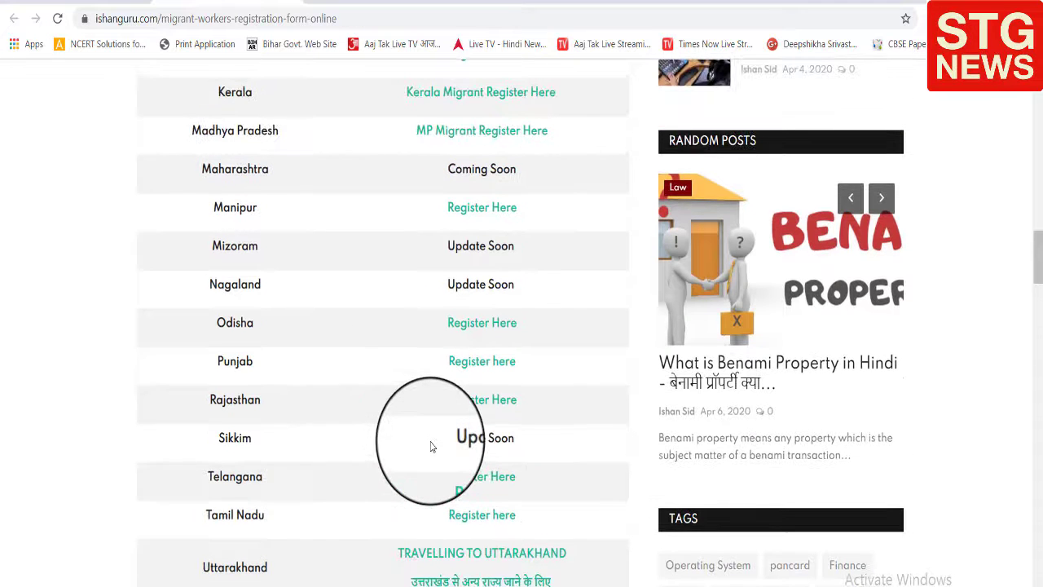
{"action": "scroll", "coordinate": [432, 444], "scroll_direction": "down", "scroll_amount": 2}
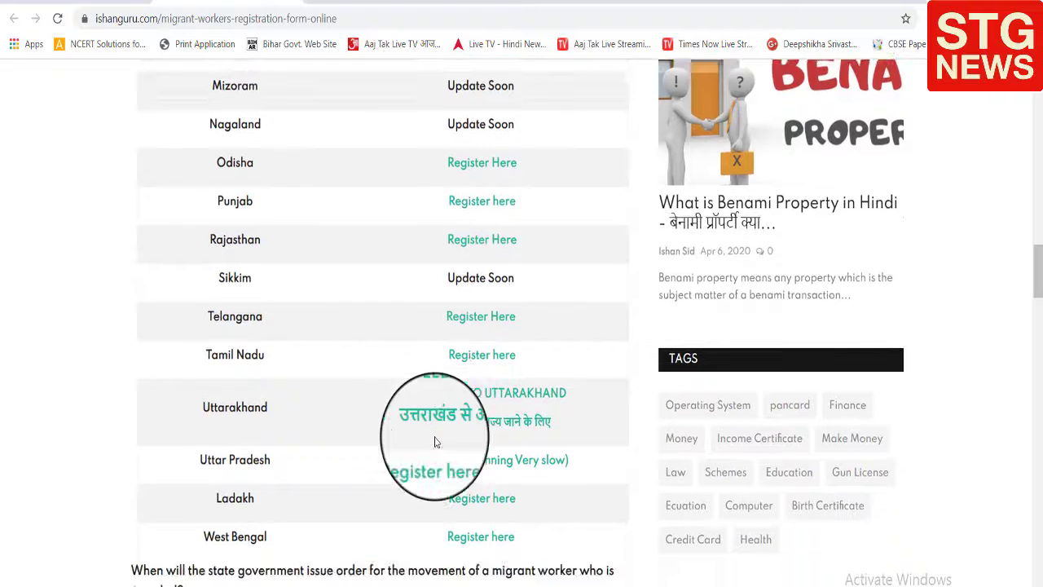
{"action": "scroll", "coordinate": [304, 459], "scroll_direction": "up", "scroll_amount": 2}
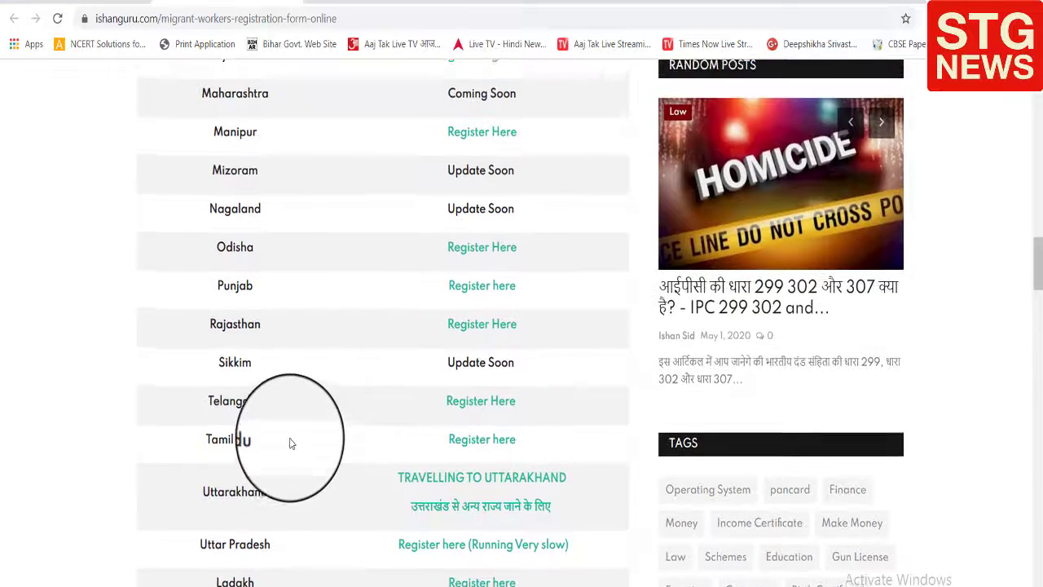
{"action": "scroll", "coordinate": [290, 442], "scroll_direction": "up", "scroll_amount": 3}
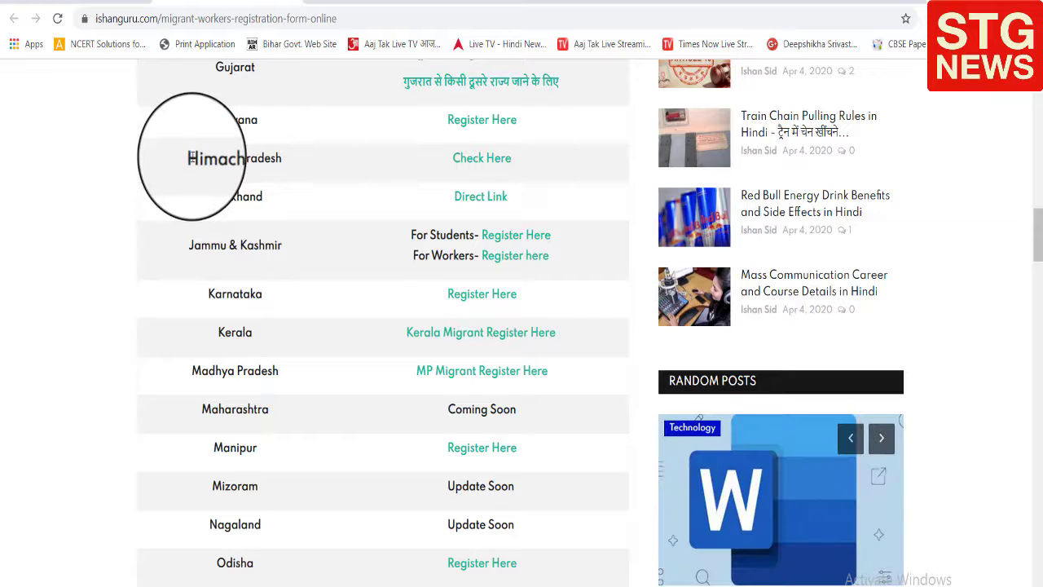
{"action": "left_click_drag", "start_coordinate": [189, 158], "coordinate": [303, 175]}
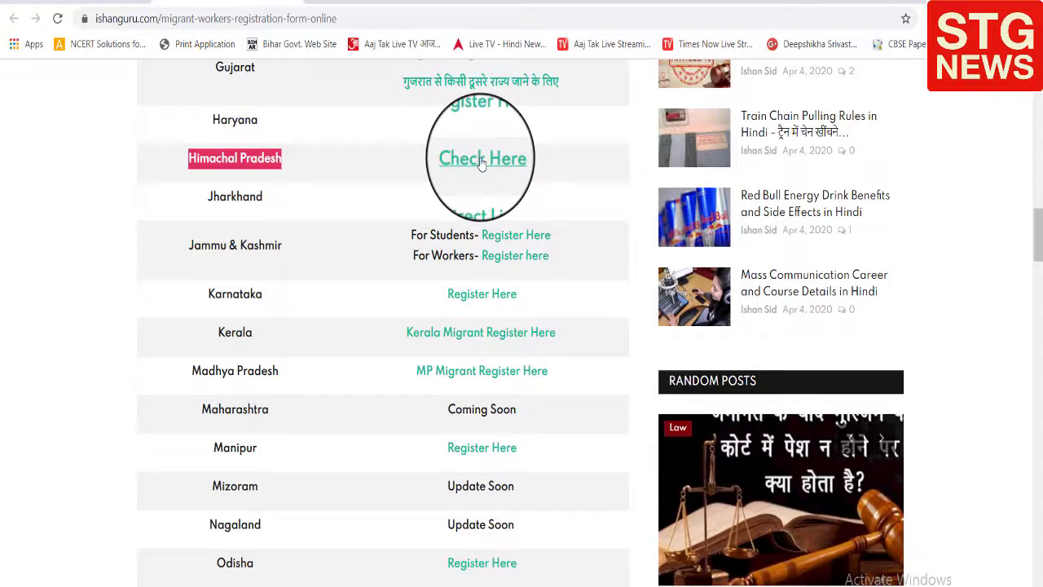
{"action": "left_click_drag", "start_coordinate": [432, 160], "coordinate": [520, 165]}
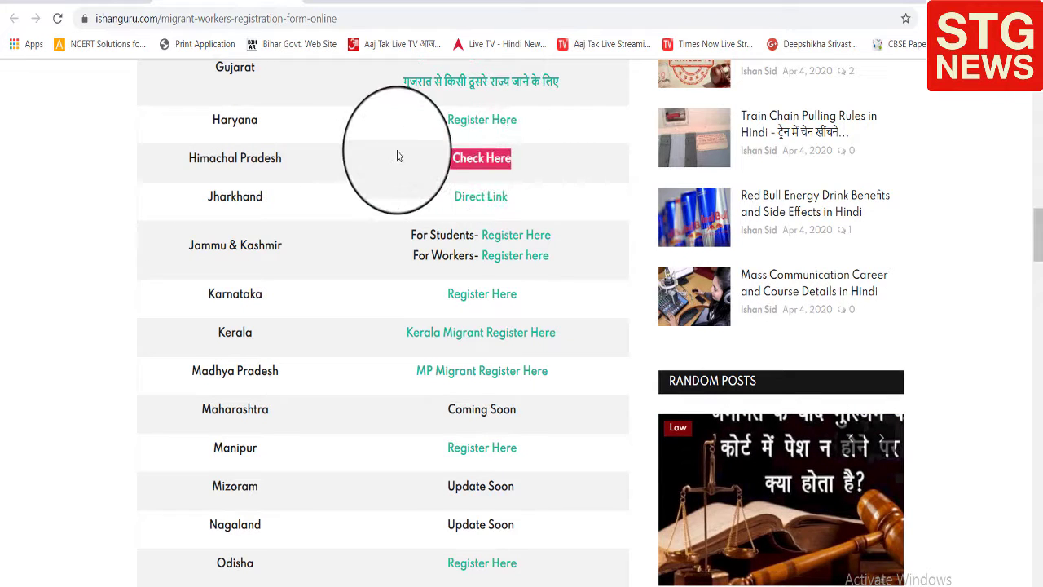
{"action": "left_click", "coordinate": [477, 165]}
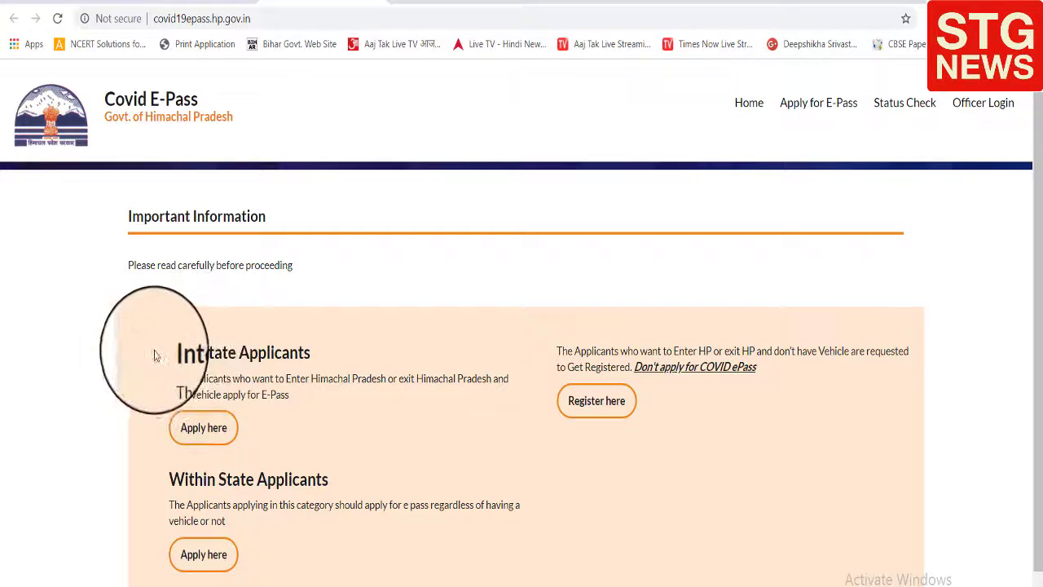
- Start an e-pass application for interstate applicants and set the request type to Going out of Himachal
{"action": "left_click_drag", "start_coordinate": [165, 353], "coordinate": [236, 380]}
{"action": "left_click", "coordinate": [293, 444]}
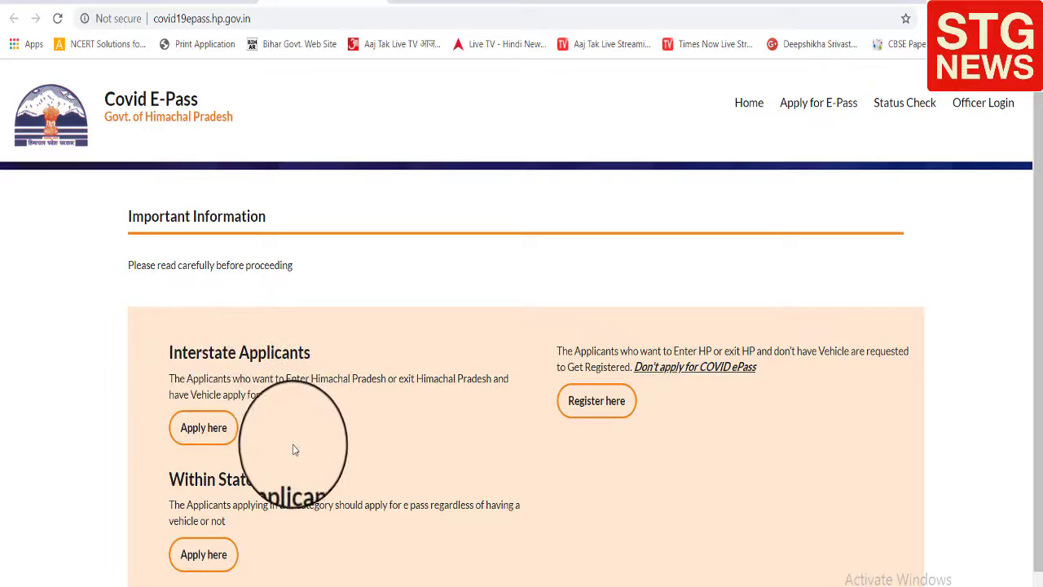
{"action": "left_click", "coordinate": [203, 427]}
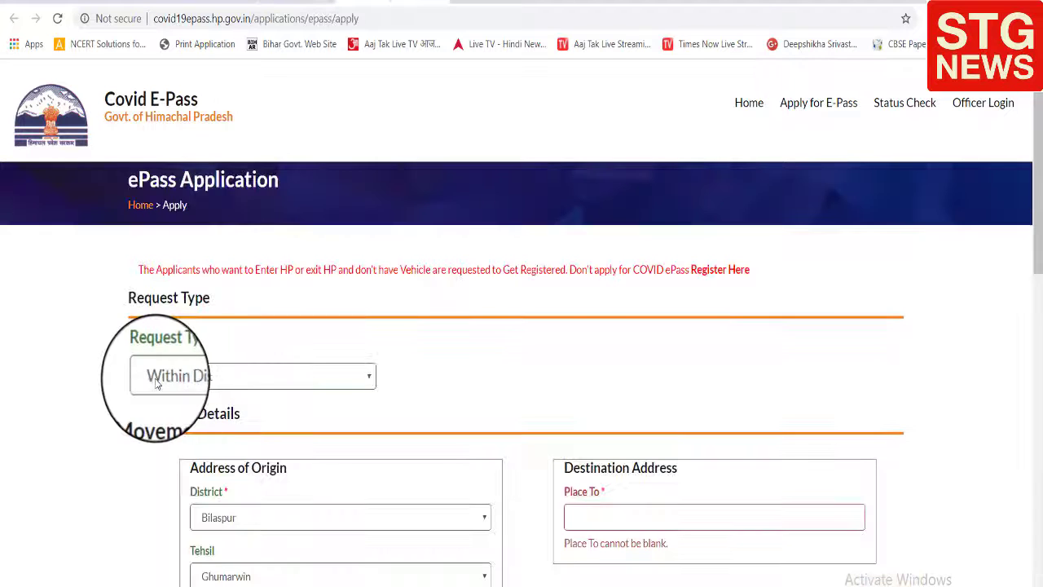
{"action": "left_click", "coordinate": [219, 383]}
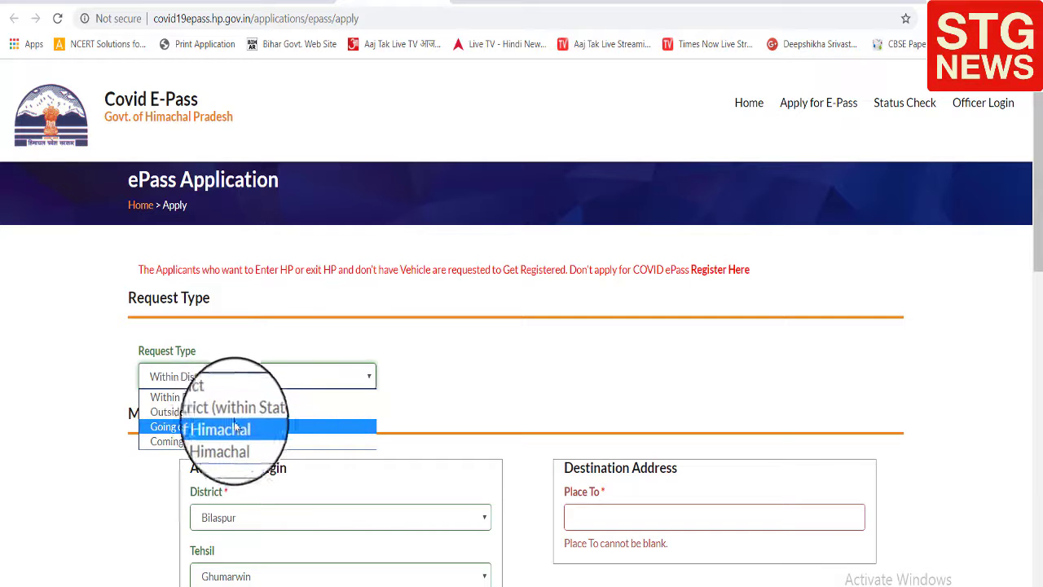
{"action": "left_click", "coordinate": [245, 426]}
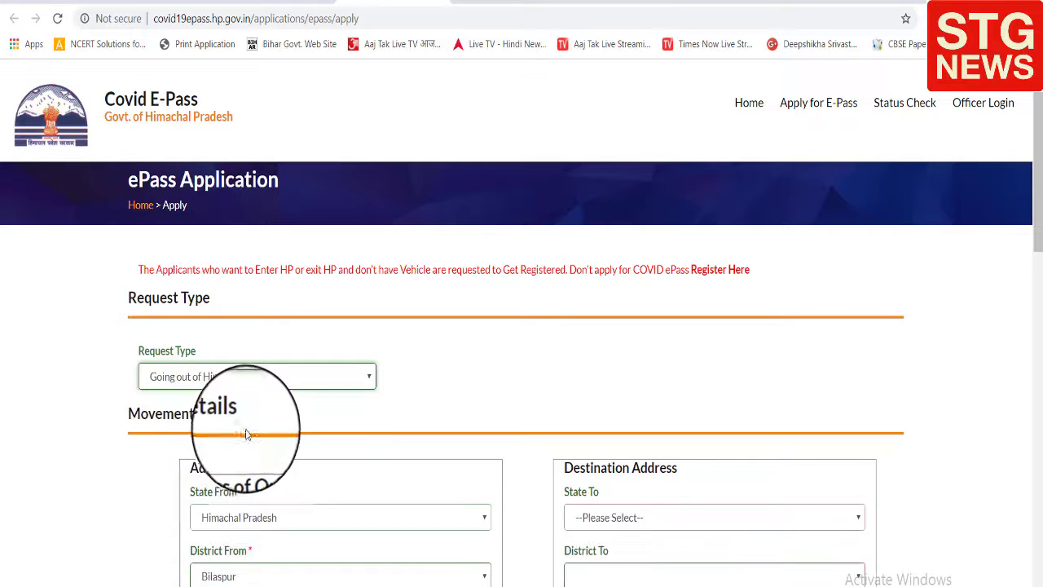
- Set the destination address to state Bihar and district Buxar, leaving the destination place blank
{"action": "scroll", "coordinate": [275, 410], "scroll_direction": "down", "scroll_amount": 1}
{"action": "scroll", "coordinate": [275, 410], "scroll_direction": "down", "scroll_amount": 1}
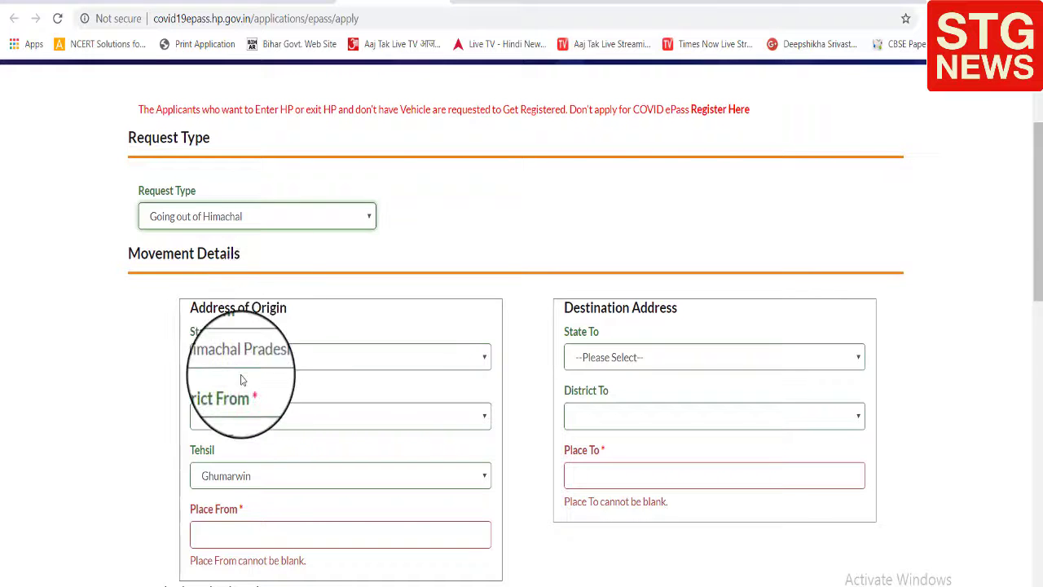
{"action": "scroll", "coordinate": [651, 346], "scroll_direction": "down", "scroll_amount": 1}
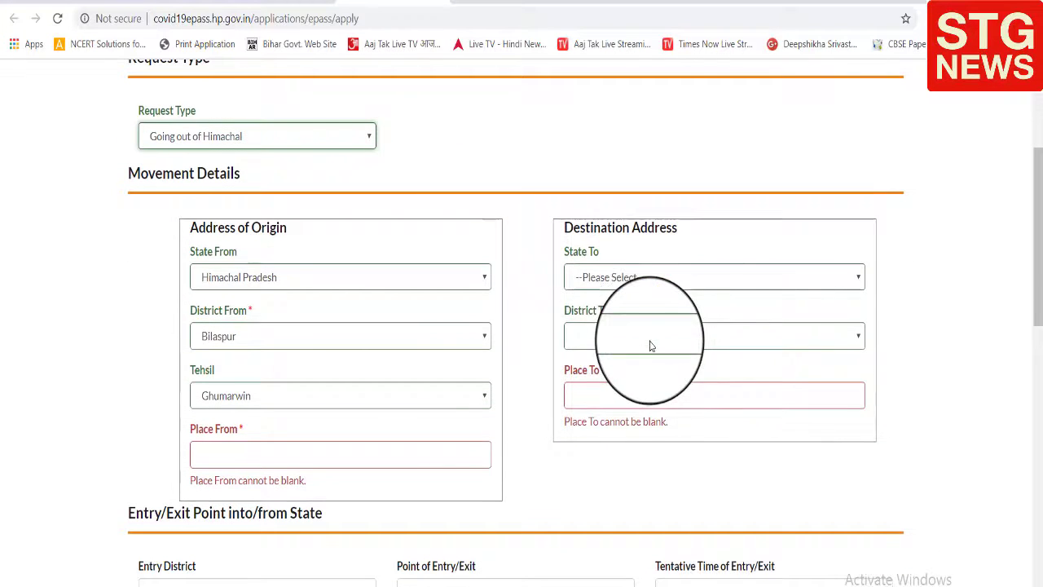
{"action": "left_click", "coordinate": [582, 281]}
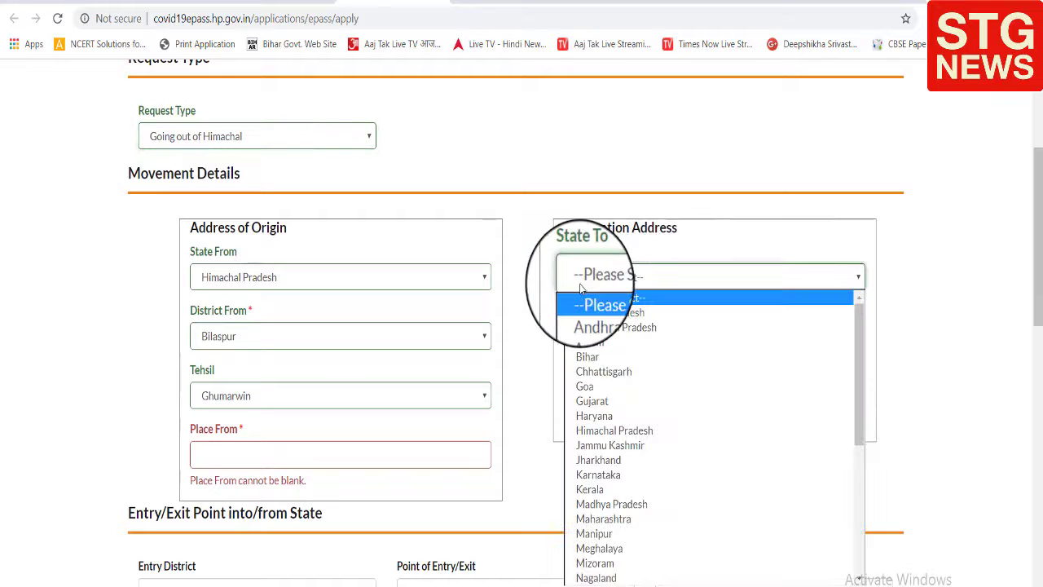
{"action": "left_click", "coordinate": [592, 359]}
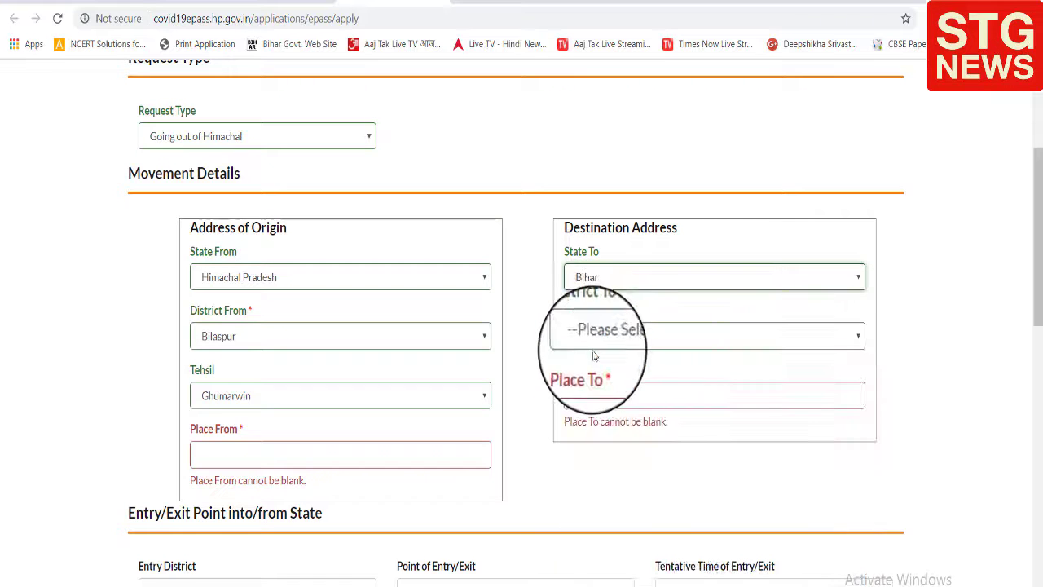
{"action": "left_click", "coordinate": [610, 336]}
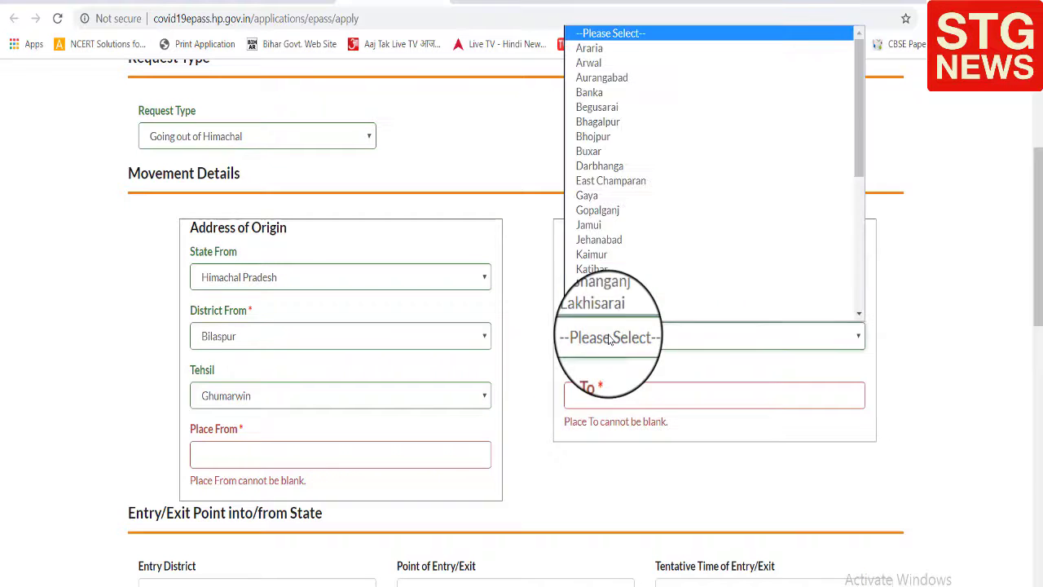
{"action": "left_click", "coordinate": [595, 150]}
{"action": "left_click", "coordinate": [594, 395]}
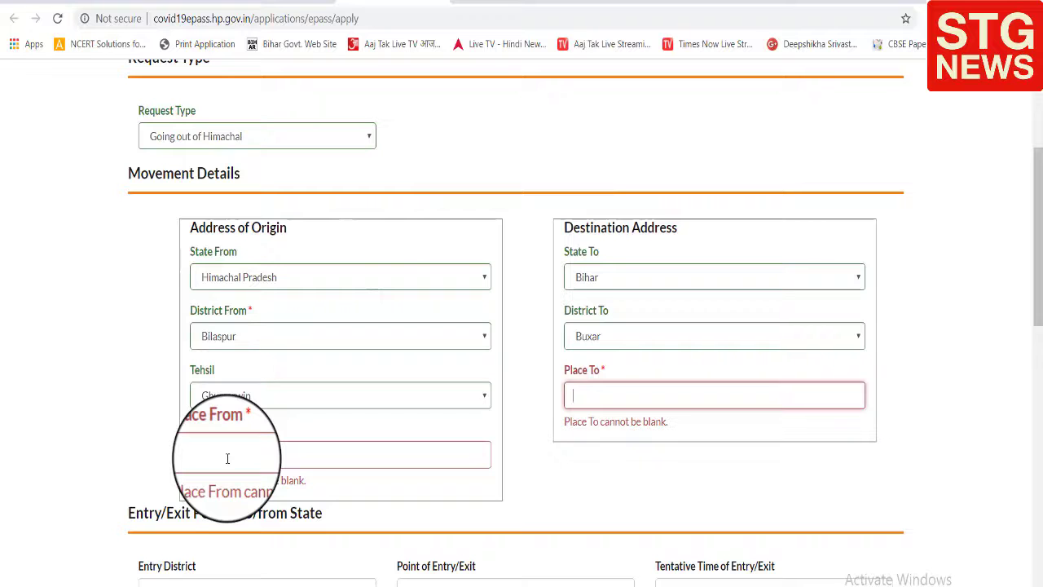
- Review the e-pass form's request type, addresses, entry/exit point, applicant details, pass category and vehicle fields without filling them in
{"action": "scroll", "coordinate": [356, 396], "scroll_direction": "down", "scroll_amount": 1}
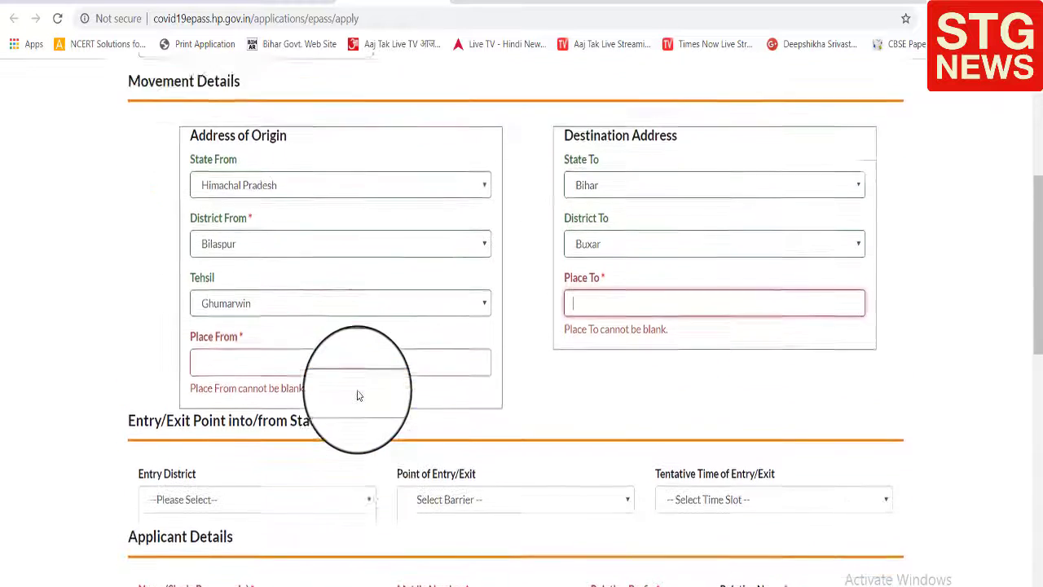
{"action": "scroll", "coordinate": [356, 396], "scroll_direction": "up", "scroll_amount": 1}
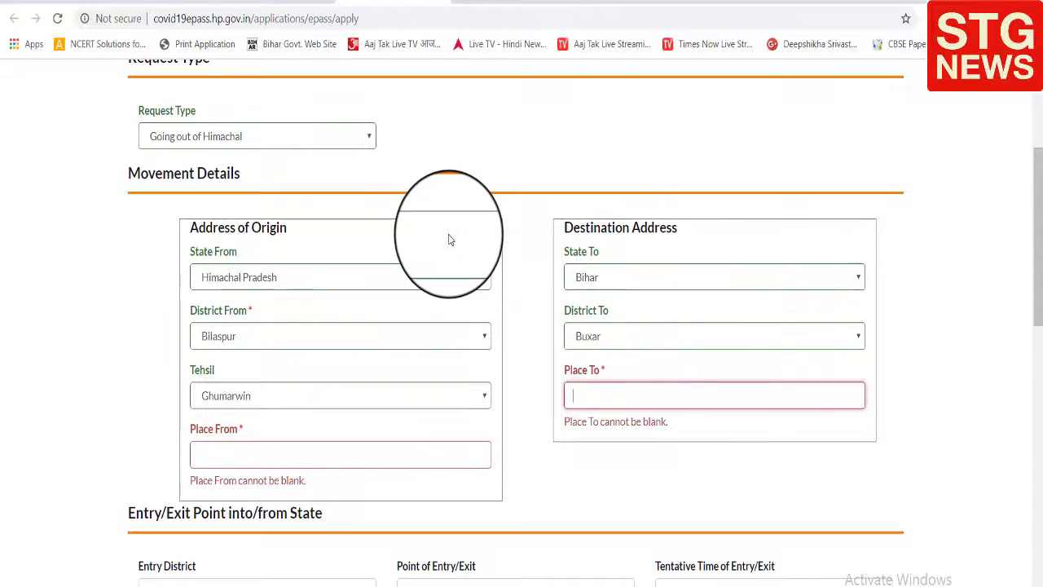
{"action": "scroll", "coordinate": [448, 240], "scroll_direction": "up", "scroll_amount": 1}
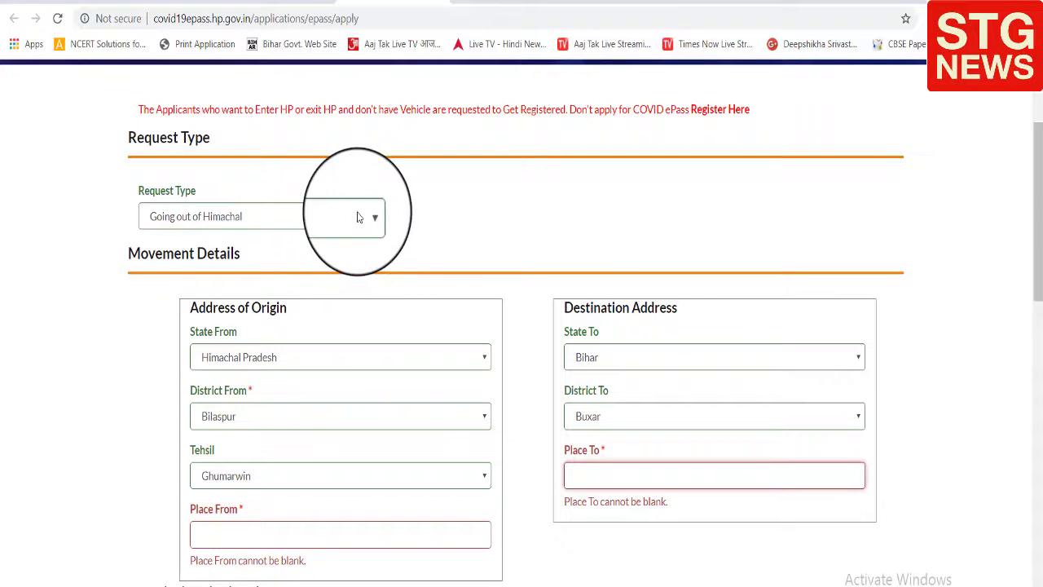
{"action": "scroll", "coordinate": [372, 256], "scroll_direction": "down", "scroll_amount": 3}
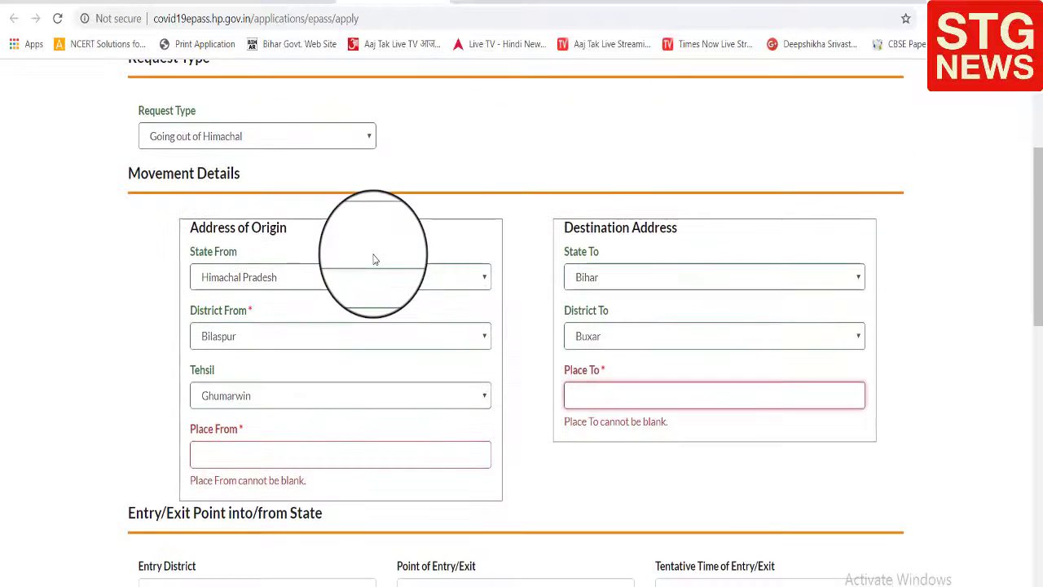
{"action": "scroll", "coordinate": [333, 300], "scroll_direction": "down", "scroll_amount": 1}
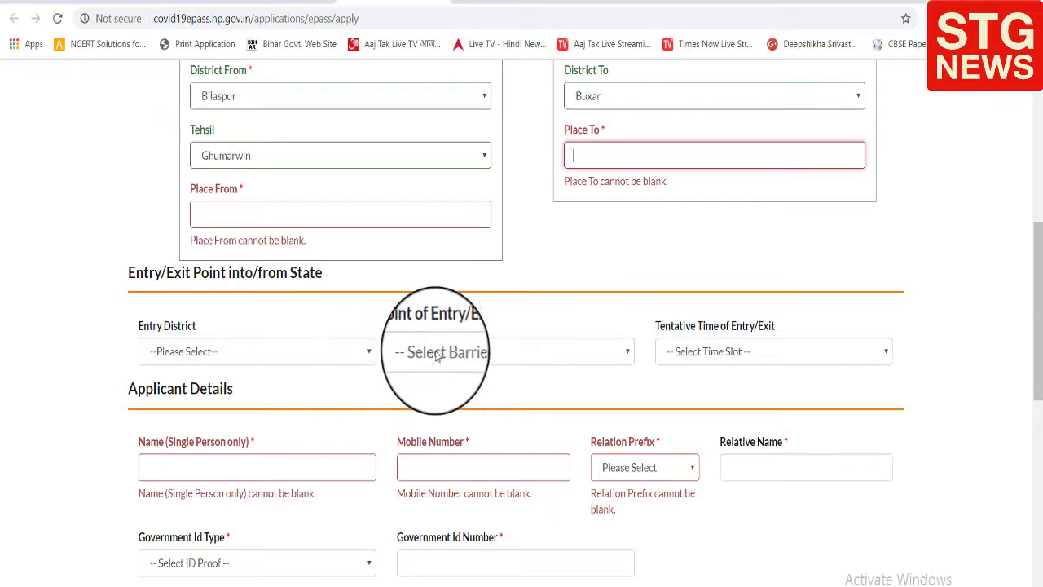
{"action": "left_click", "coordinate": [425, 323]}
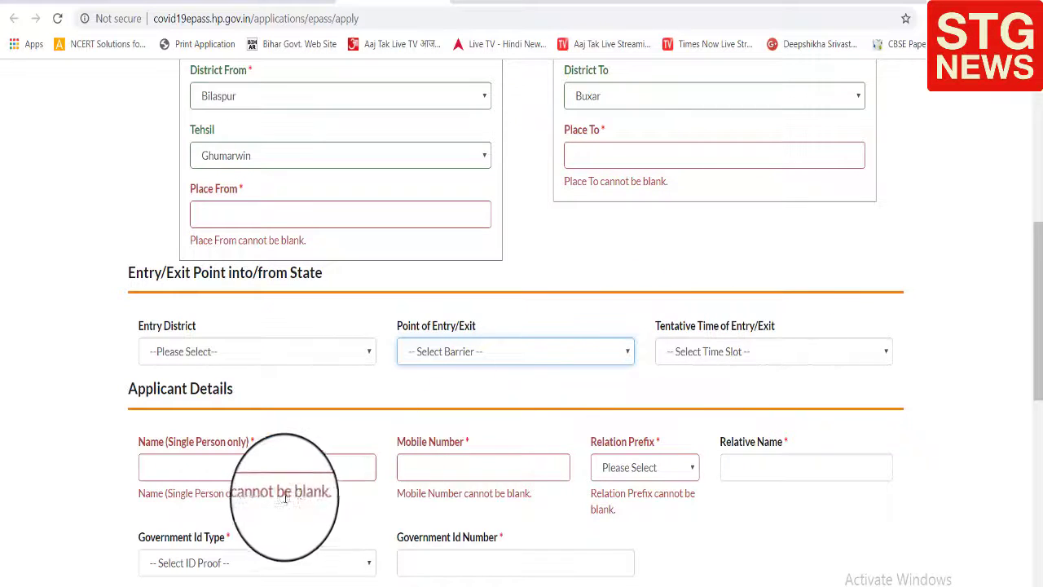
{"action": "scroll", "coordinate": [301, 440], "scroll_direction": "down", "scroll_amount": 1}
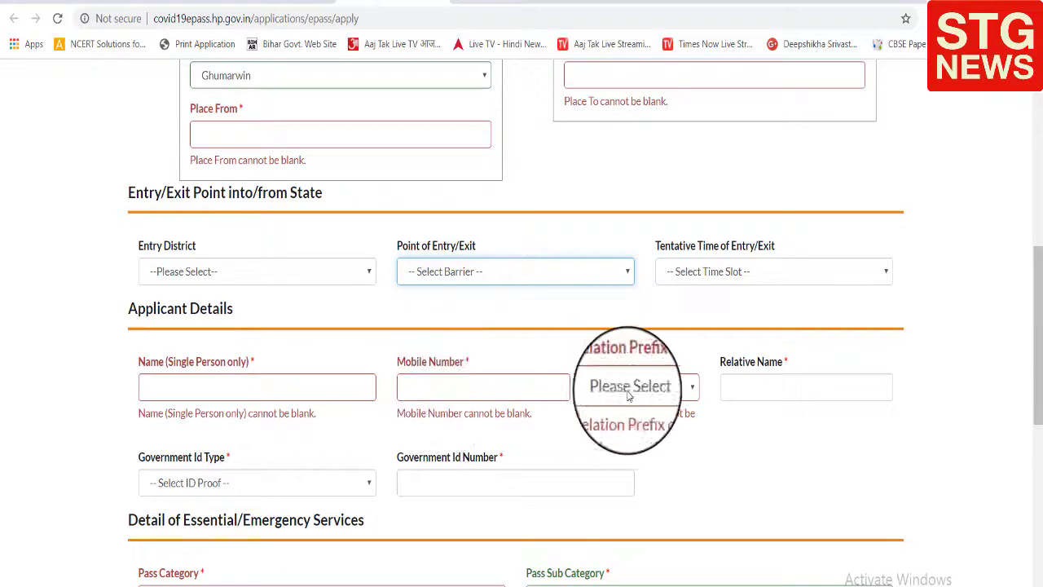
{"action": "scroll", "coordinate": [514, 441], "scroll_direction": "down", "scroll_amount": 1}
{"action": "scroll", "coordinate": [514, 441], "scroll_direction": "down", "scroll_amount": 2}
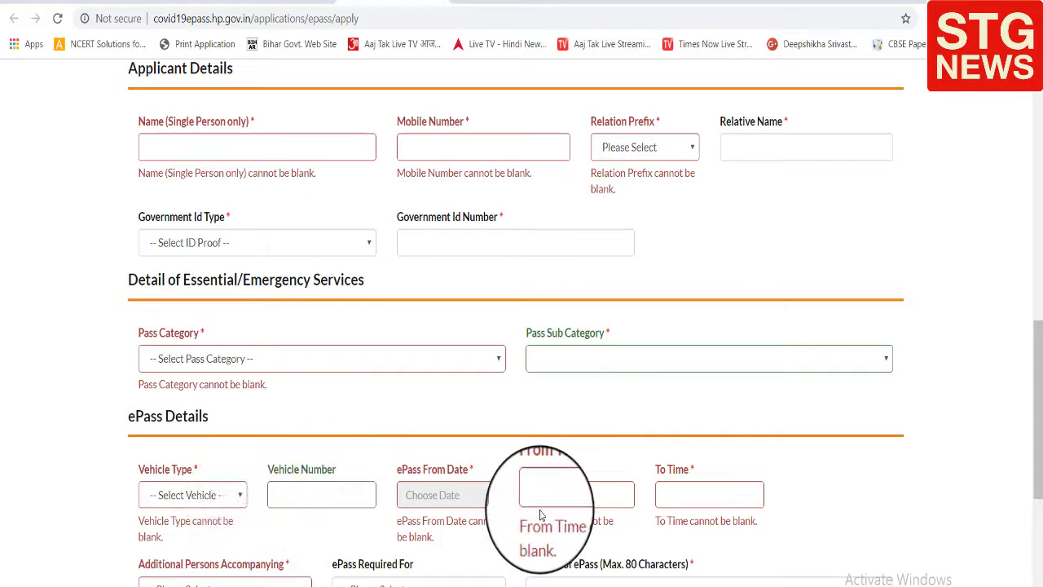
{"action": "scroll", "coordinate": [696, 495], "scroll_direction": "down", "scroll_amount": 1}
{"action": "scroll", "coordinate": [697, 494], "scroll_direction": "down", "scroll_amount": 1}
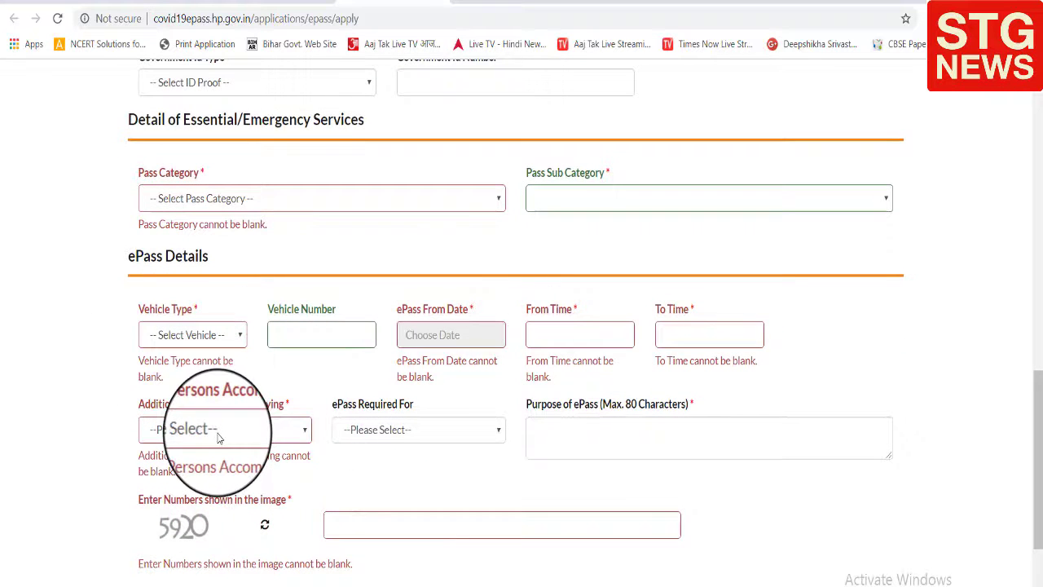
- Enter the numbers shown in the captcha image and try to answer Yes to having the Aarogya Setu app installed
{"action": "scroll", "coordinate": [246, 541], "scroll_direction": "down", "scroll_amount": 1}
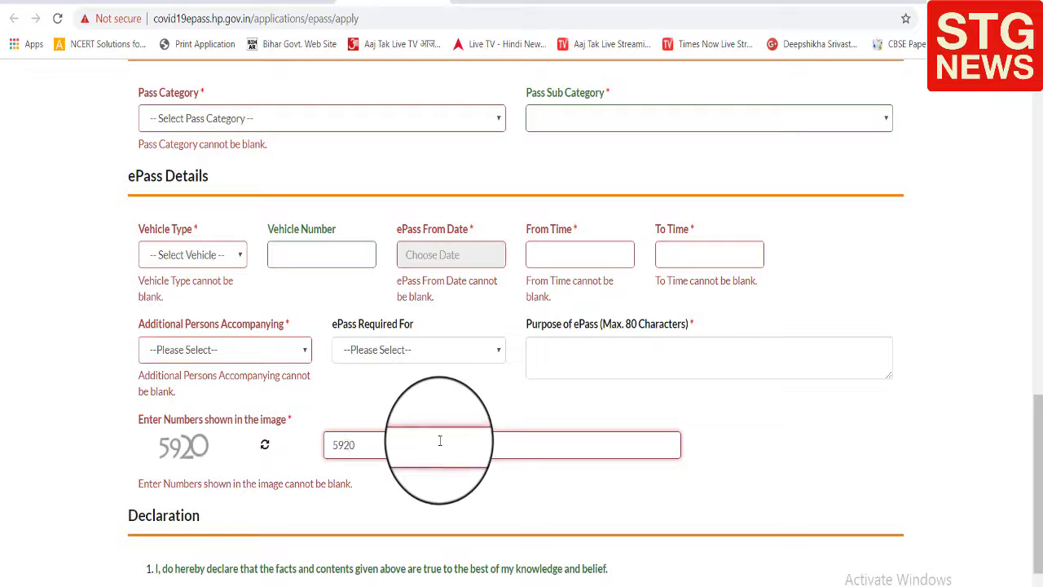
{"action": "scroll", "coordinate": [436, 457], "scroll_direction": "down", "scroll_amount": 1}
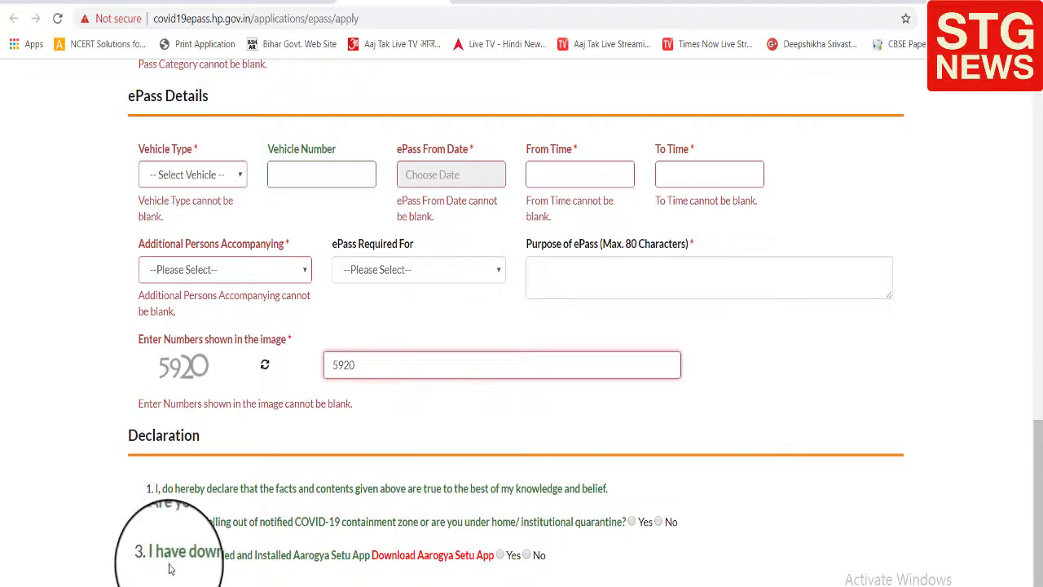
{"action": "left_click", "coordinate": [500, 559]}
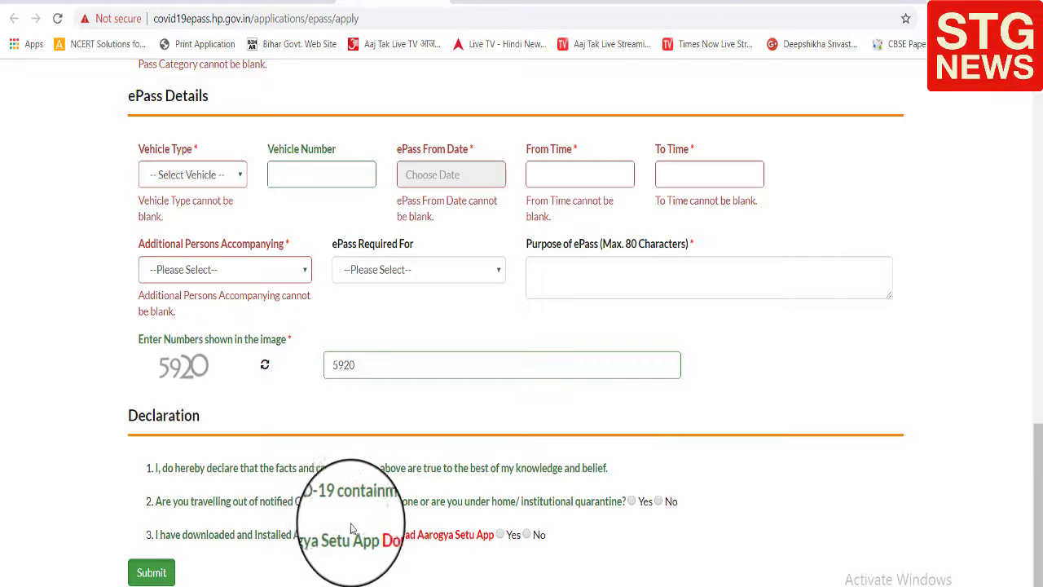
- Answer Yes to the declaration question about travelling out of a COVID-19 containment zone or being under home/institutional quarantine
{"action": "left_click", "coordinate": [632, 500]}
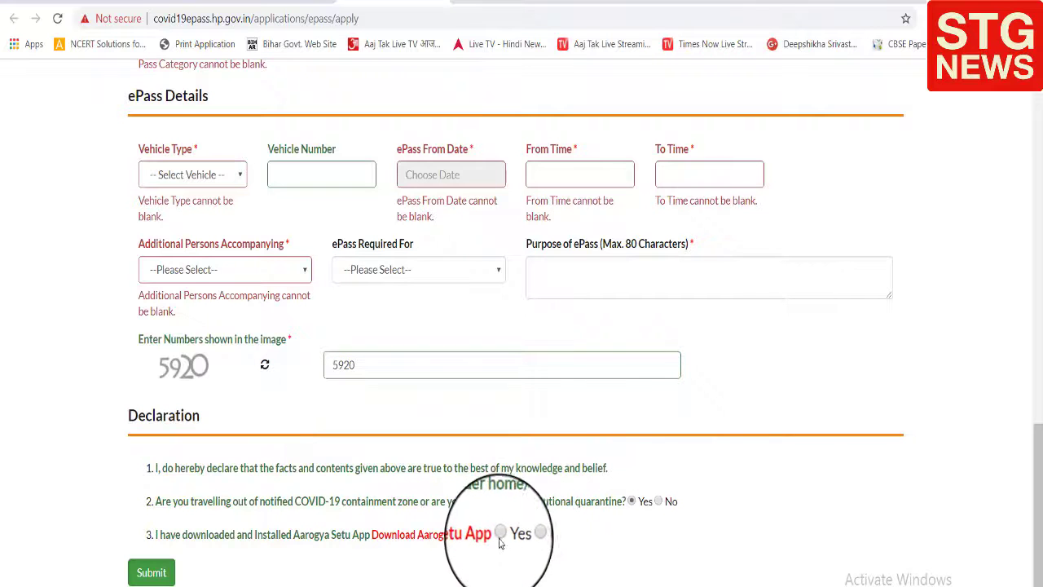
{"action": "scroll", "coordinate": [372, 525], "scroll_direction": "up", "scroll_amount": 1}
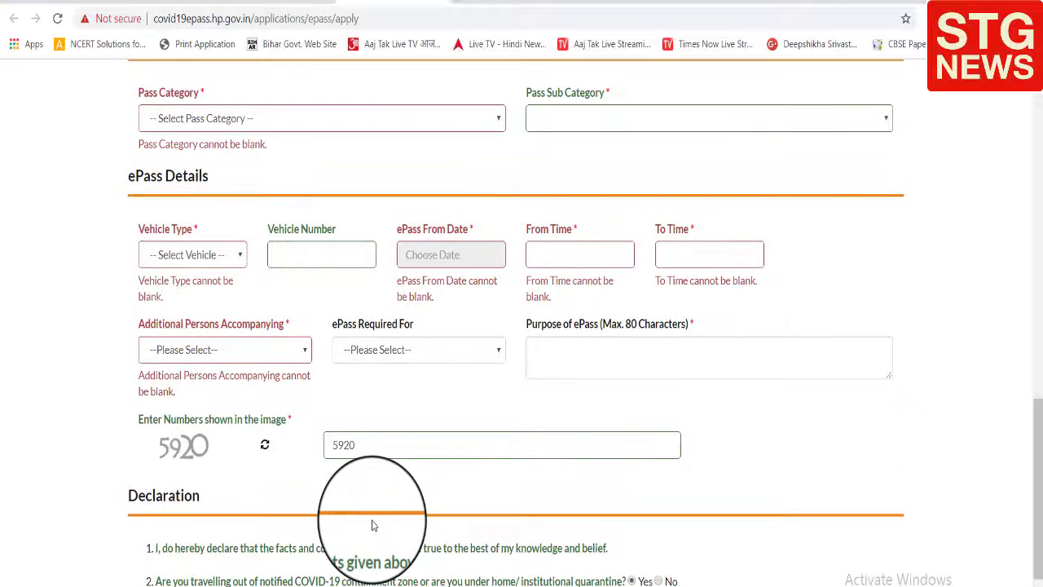
- Return to the migrant workers registration page and look through the state-wise registration links from Bihar to West Bengal
{"action": "left_click", "coordinate": [190, 3]}
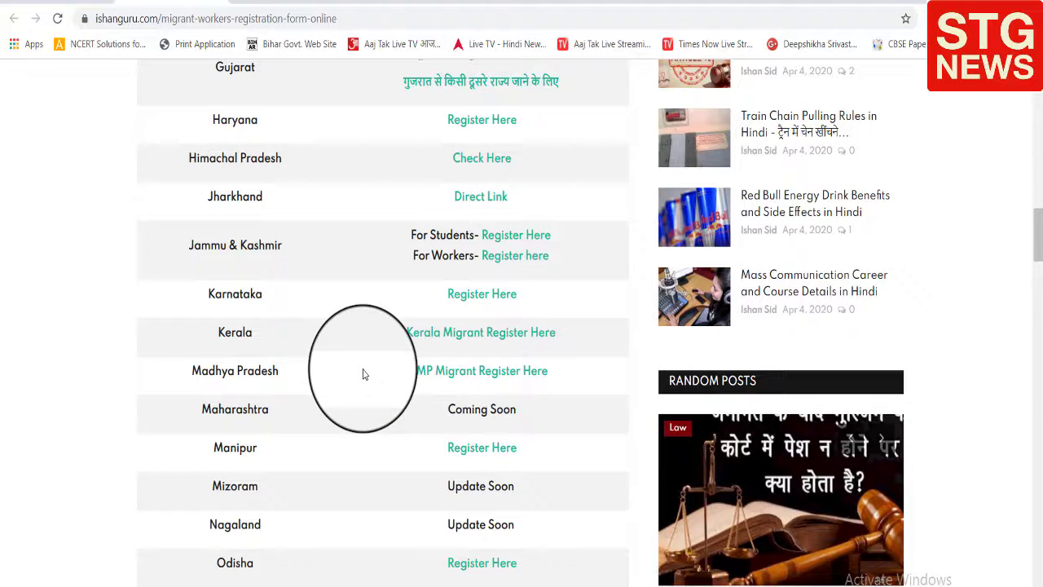
{"action": "scroll", "coordinate": [364, 374], "scroll_direction": "up", "scroll_amount": 1}
{"action": "scroll", "coordinate": [361, 364], "scroll_direction": "up", "scroll_amount": 2}
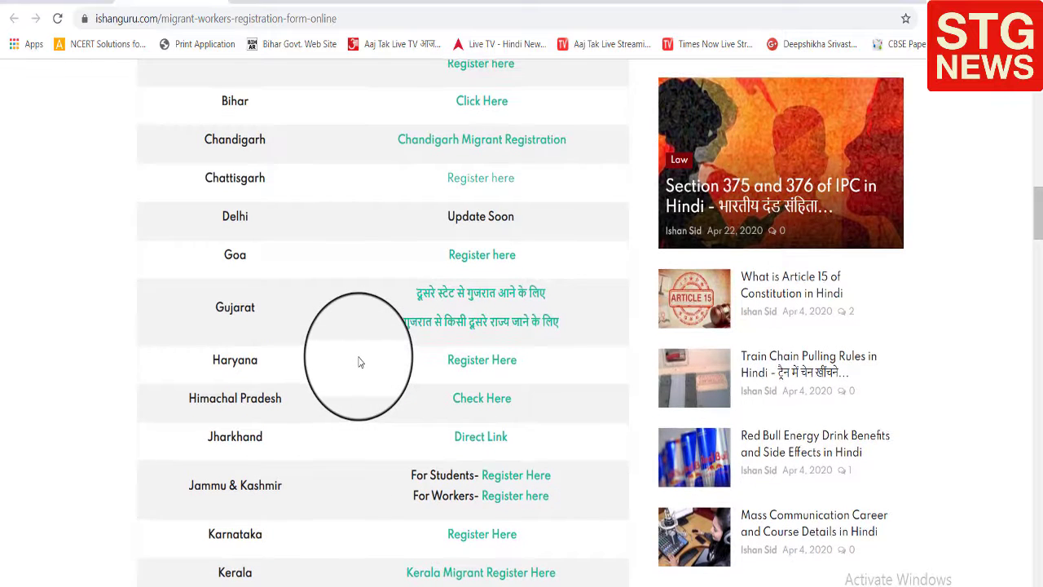
{"action": "scroll", "coordinate": [361, 362], "scroll_direction": "down", "scroll_amount": 1}
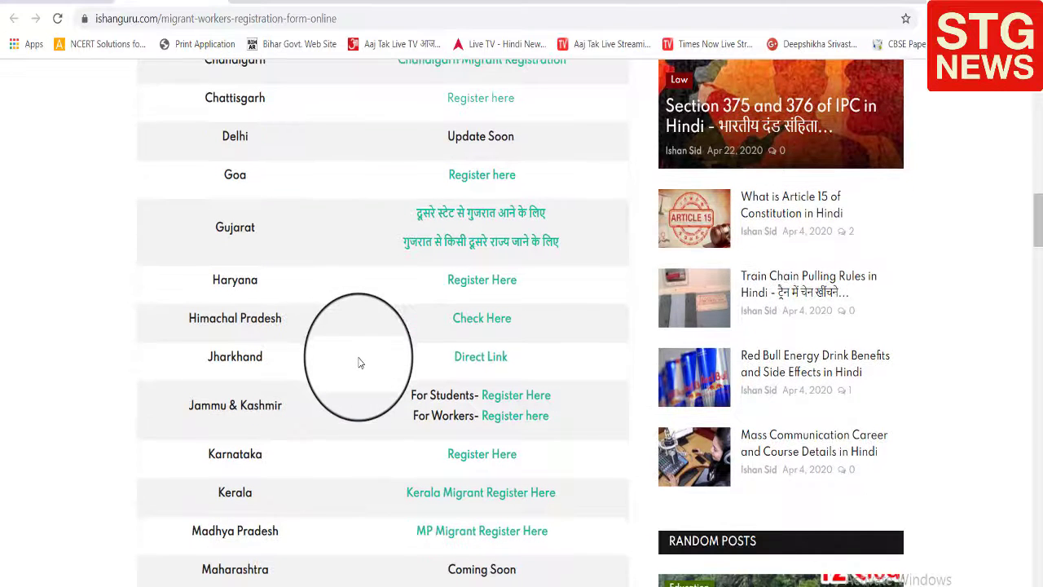
{"action": "scroll", "coordinate": [361, 362], "scroll_direction": "down", "scroll_amount": 1}
{"action": "scroll", "coordinate": [361, 363], "scroll_direction": "down", "scroll_amount": 1}
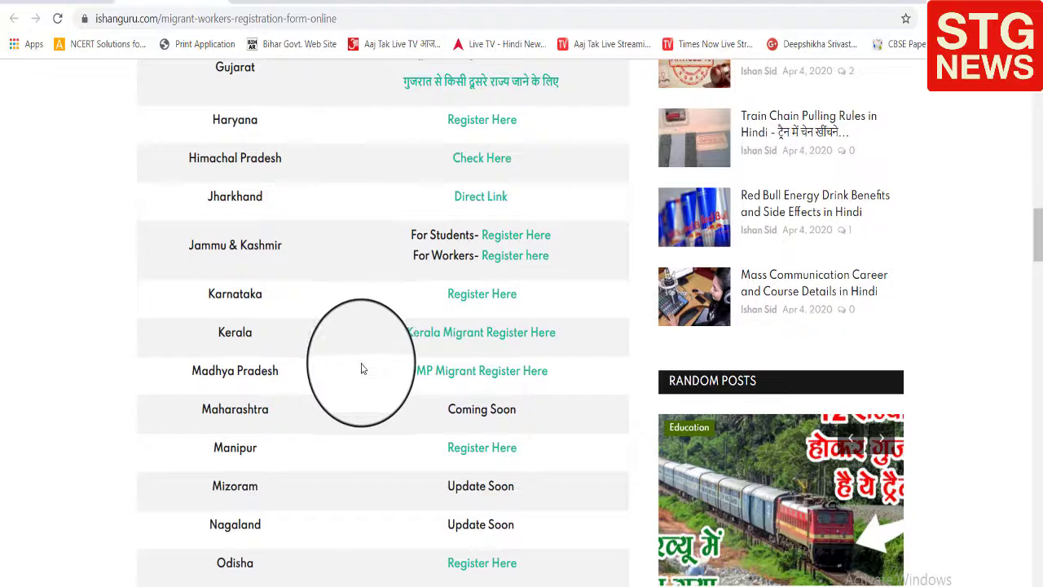
{"action": "scroll", "coordinate": [363, 369], "scroll_direction": "down", "scroll_amount": 1}
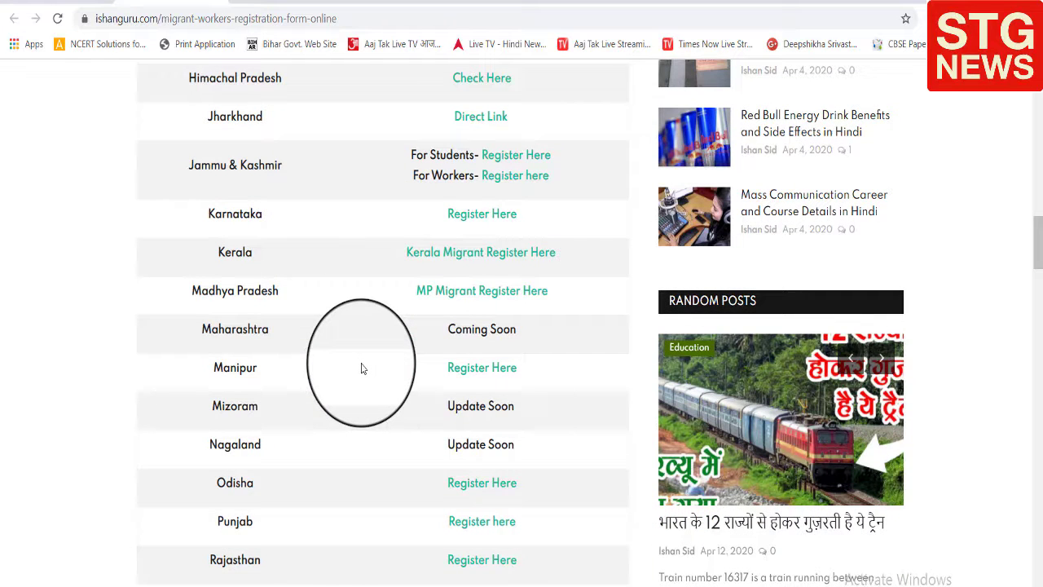
{"action": "scroll", "coordinate": [363, 369], "scroll_direction": "down", "scroll_amount": 1}
{"action": "scroll", "coordinate": [361, 366], "scroll_direction": "up", "scroll_amount": 1}
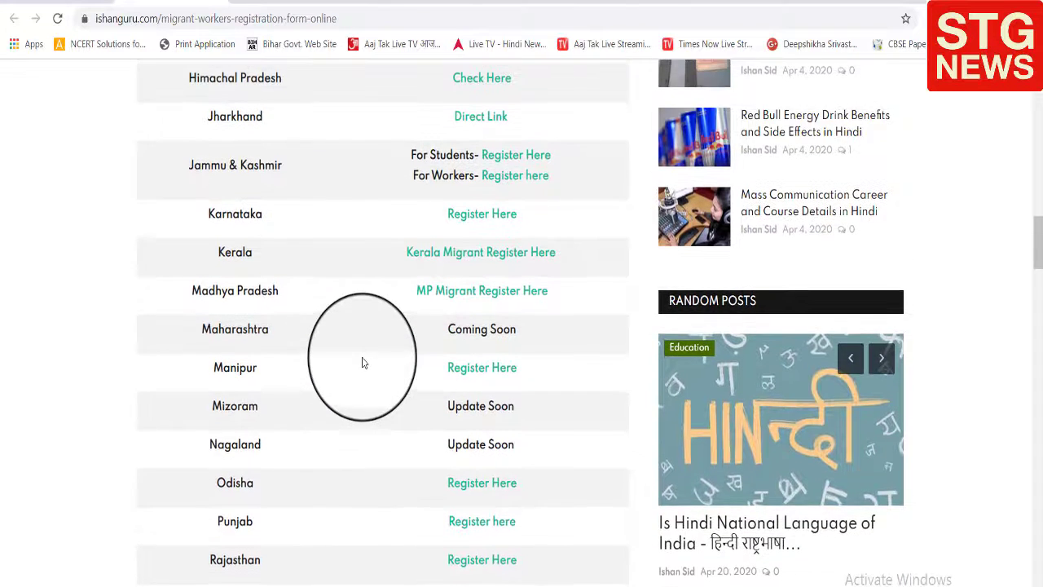
{"action": "scroll", "coordinate": [361, 366], "scroll_direction": "down", "scroll_amount": 1}
{"action": "scroll", "coordinate": [363, 362], "scroll_direction": "down", "scroll_amount": 3}
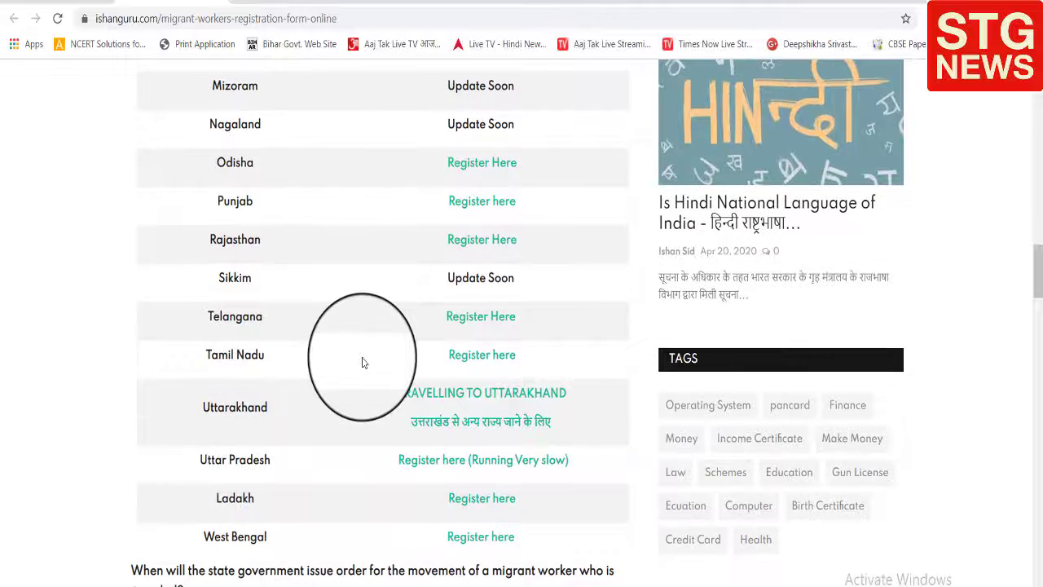
{"action": "scroll", "coordinate": [364, 363], "scroll_direction": "up", "scroll_amount": 1}
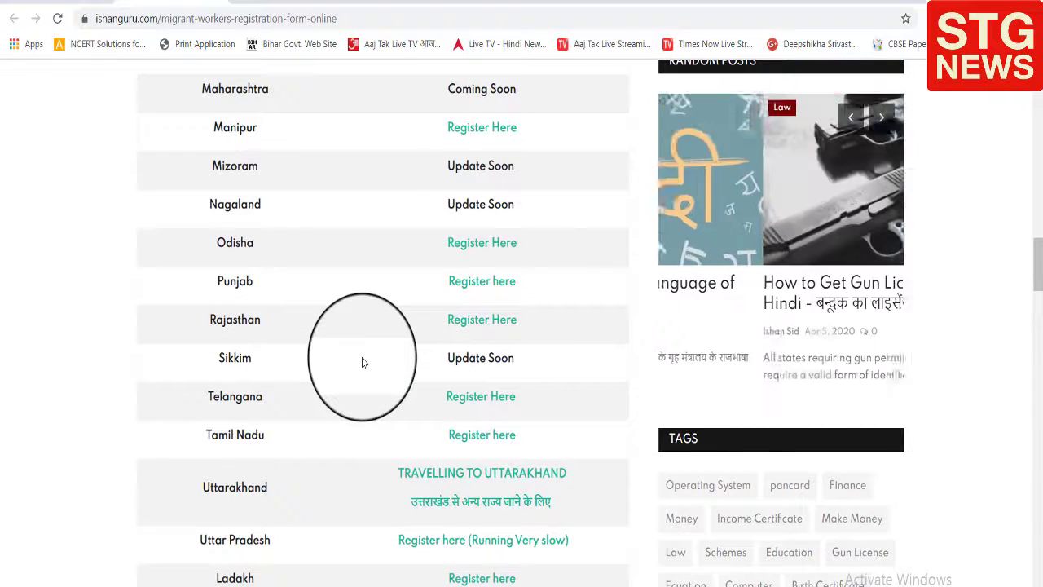
{"action": "scroll", "coordinate": [364, 363], "scroll_direction": "up", "scroll_amount": 3}
{"action": "scroll", "coordinate": [363, 360], "scroll_direction": "up", "scroll_amount": 3}
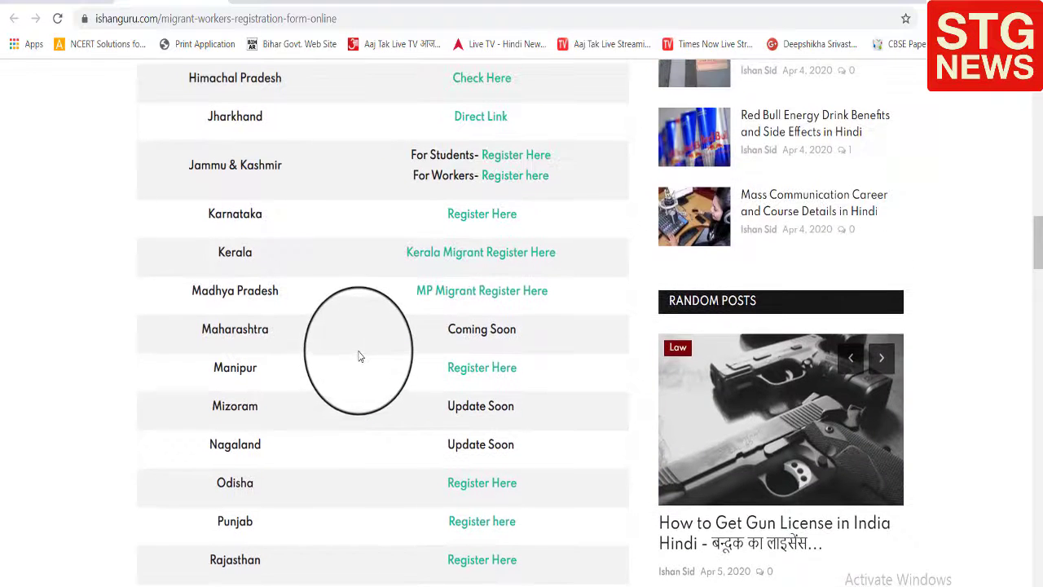
{"action": "scroll", "coordinate": [363, 352], "scroll_direction": "up", "scroll_amount": 1}
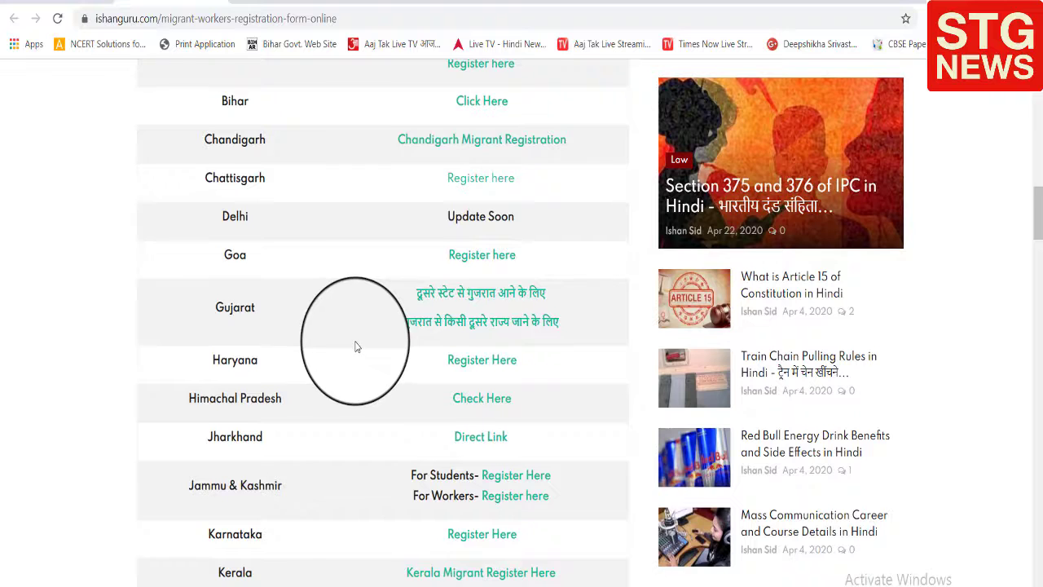
{"action": "scroll", "coordinate": [354, 345], "scroll_direction": "down", "scroll_amount": 2}
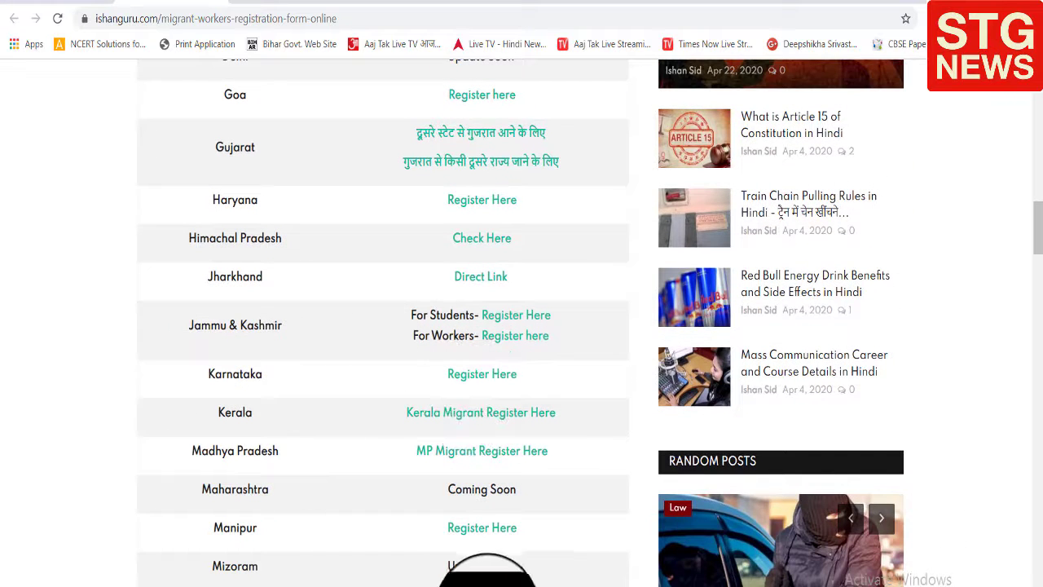
{"action": "mouse_move", "coordinate": [881, 576]}
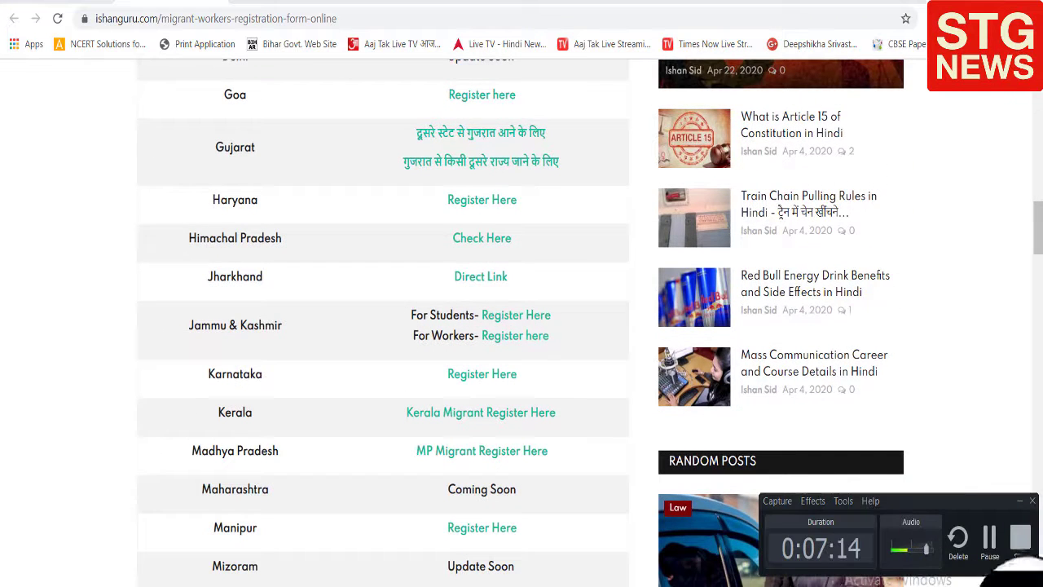